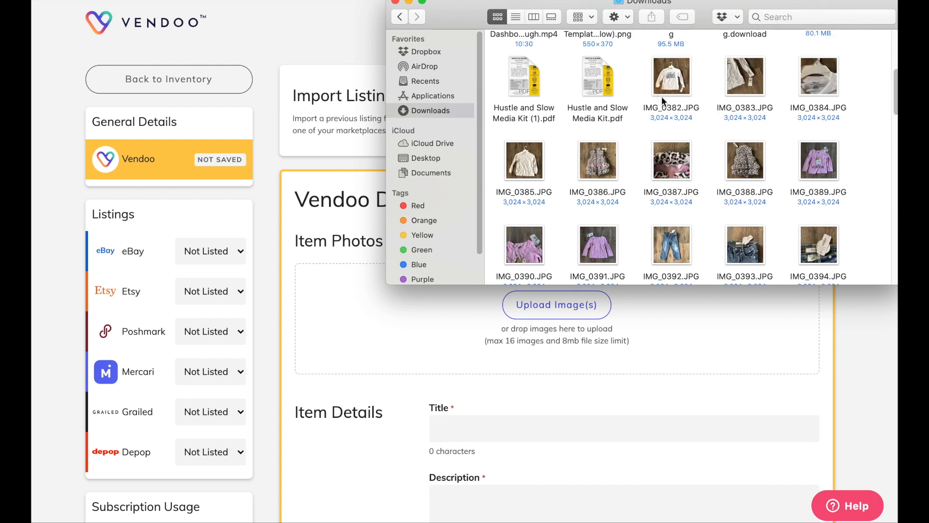
# - Add photos IMG_0382.JPG to IMG_0385.JPG to the item and title it "Polo Ralph Lauren Boys Shirt Size 5 Longsleeve White"
pyautogui.keyDown('super'); pyautogui.click(522, 158); pyautogui.keyUp('super')
pyautogui.moveTo(522, 159); pyautogui.dragTo(523, 332)
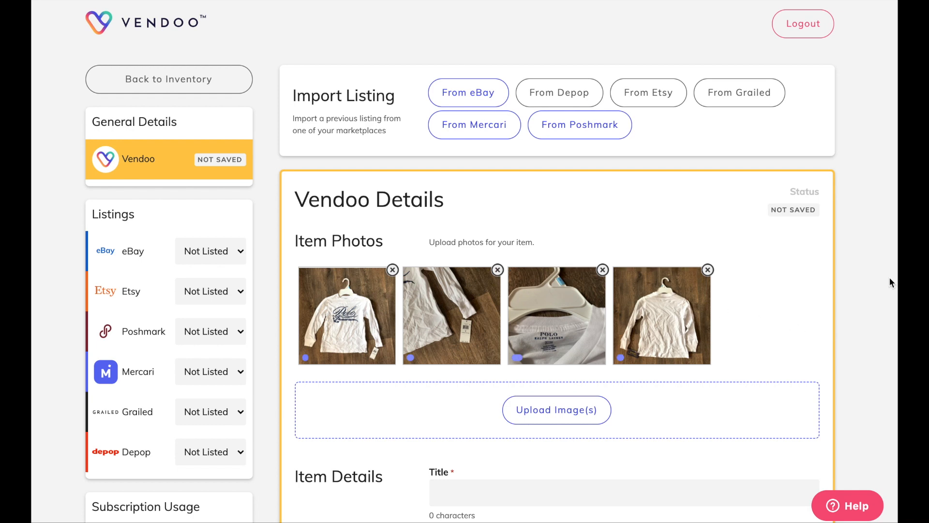
pyautogui.scroll(-5, 890, 278)
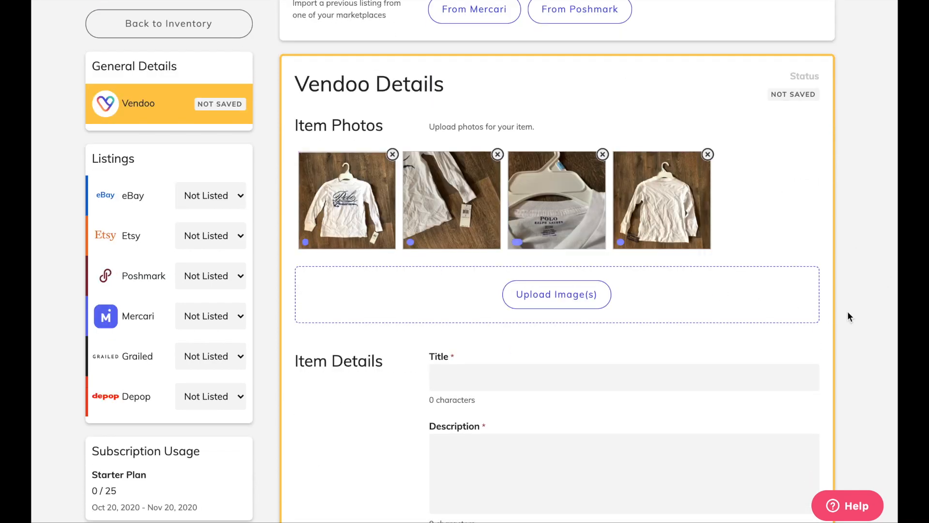
pyautogui.scroll(-2, 878, 271)
pyautogui.click(720, 290)
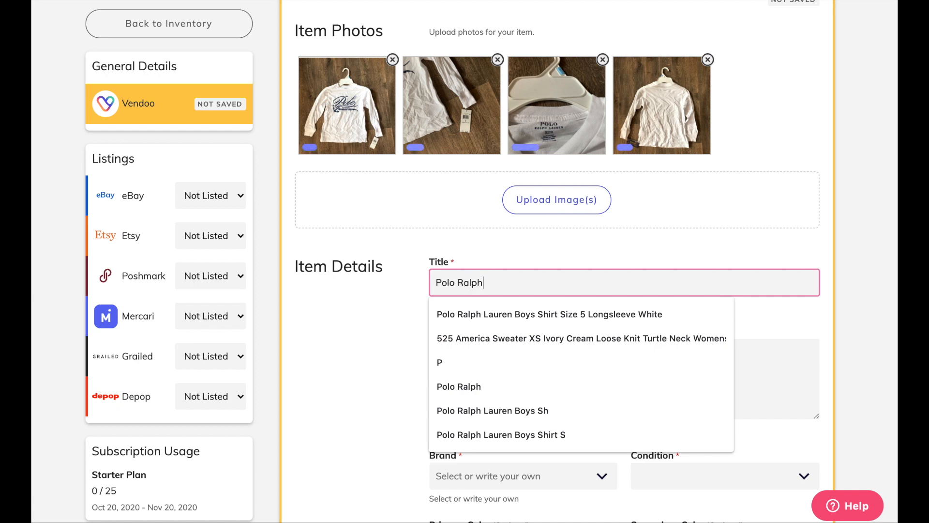
pyautogui.click(671, 312)
# - Write the description "Size: 5 boys", "Condition: New with tags" and, after a blank line, "I usually ship within 24 hours."
pyautogui.click(723, 381)
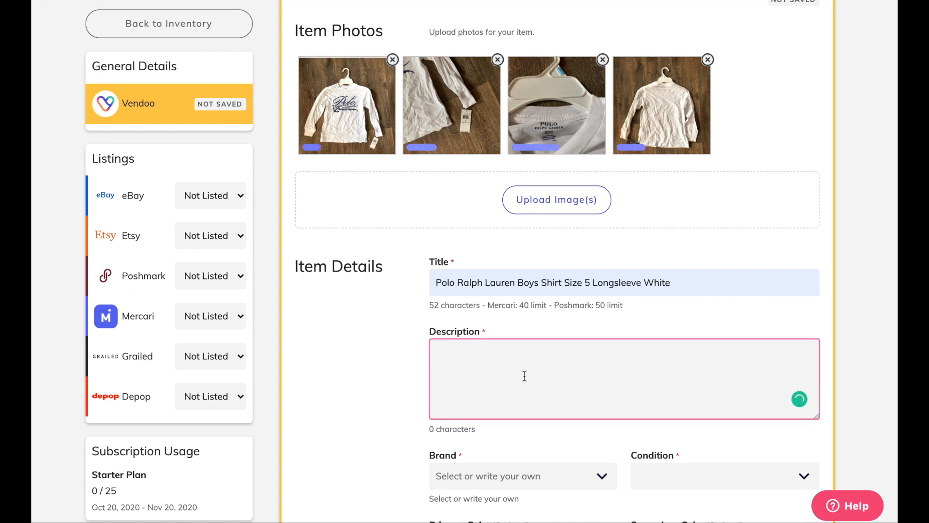
pyautogui.write('Size: 5 boys')
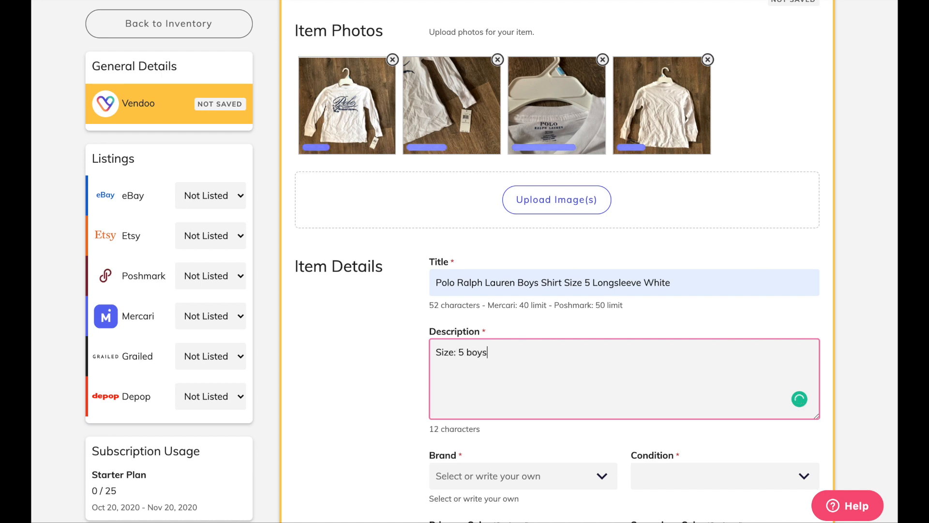
pyautogui.press('Return')
pyautogui.write('Condition: New with tags')
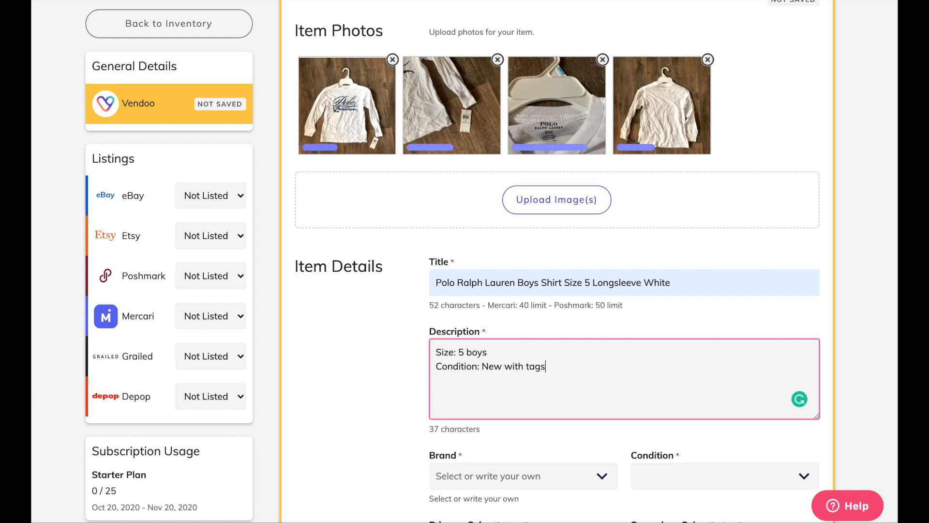
pyautogui.press('Return')
pyautogui.press('Return')
pyautogui.write('I usually ship within 24 hours.')
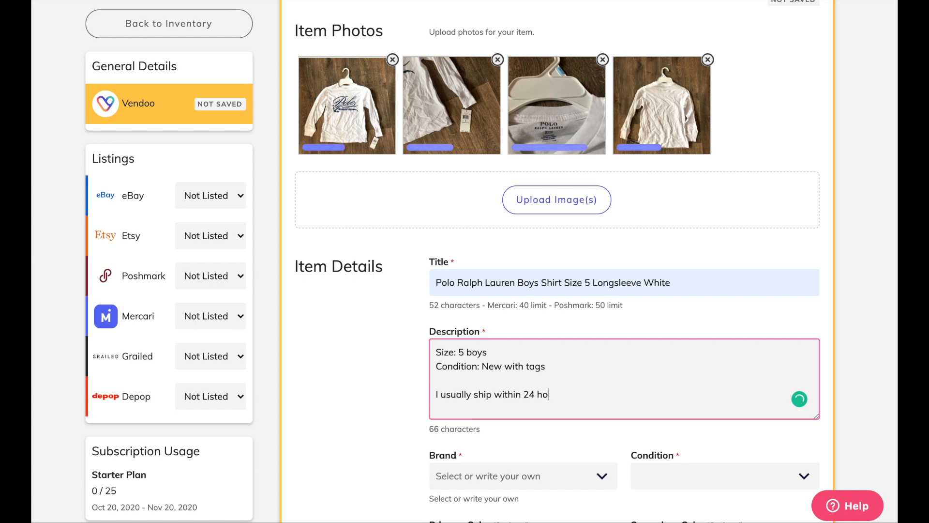
pyautogui.click(851, 334)
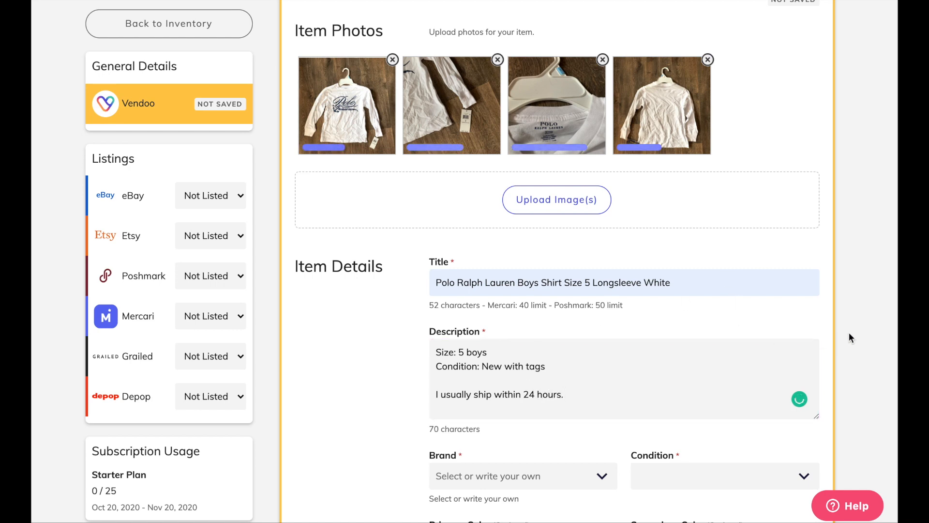
# - Set the item's brand to Polo Ralph Lauren and its condition to New With Tags/Box
pyautogui.scroll(-3, 847, 330)
pyautogui.scroll(-1, 847, 330)
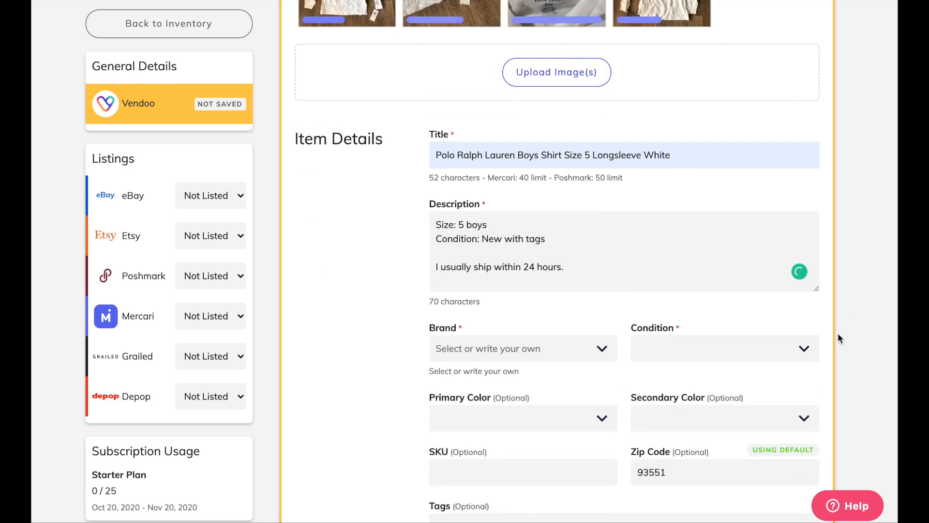
pyautogui.click(529, 350)
pyautogui.write('Polo R')
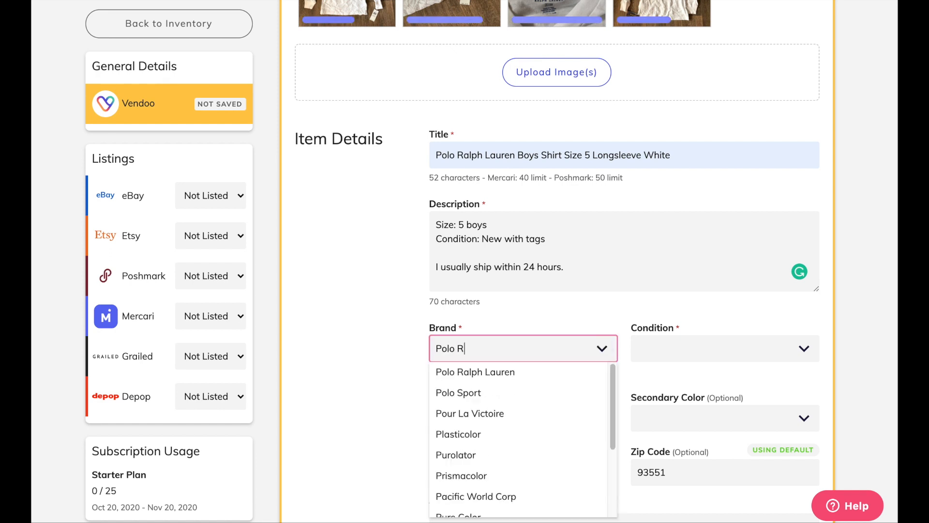
pyautogui.click(503, 372)
pyautogui.click(697, 350)
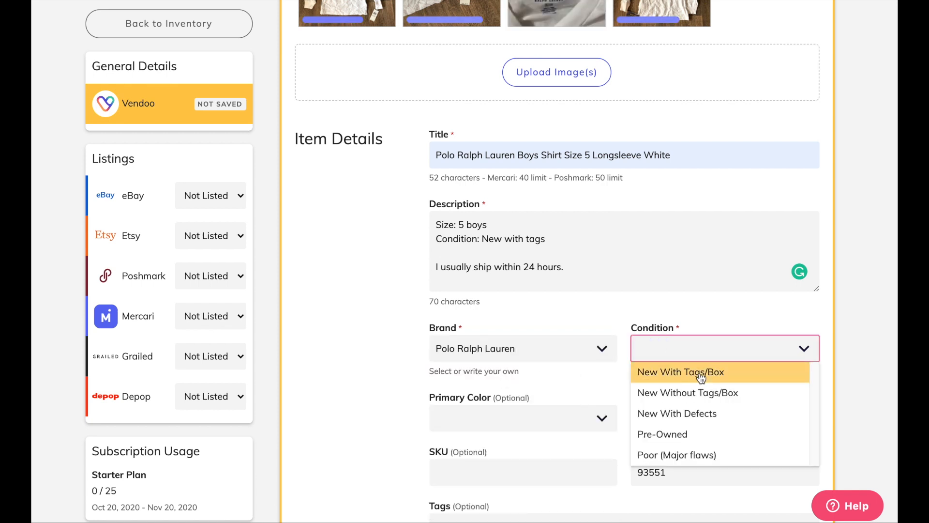
pyautogui.click(685, 371)
# - Set the item's primary color to White and its secondary color to Blue
pyautogui.scroll(-2, 852, 327)
pyautogui.scroll(-1, 847, 327)
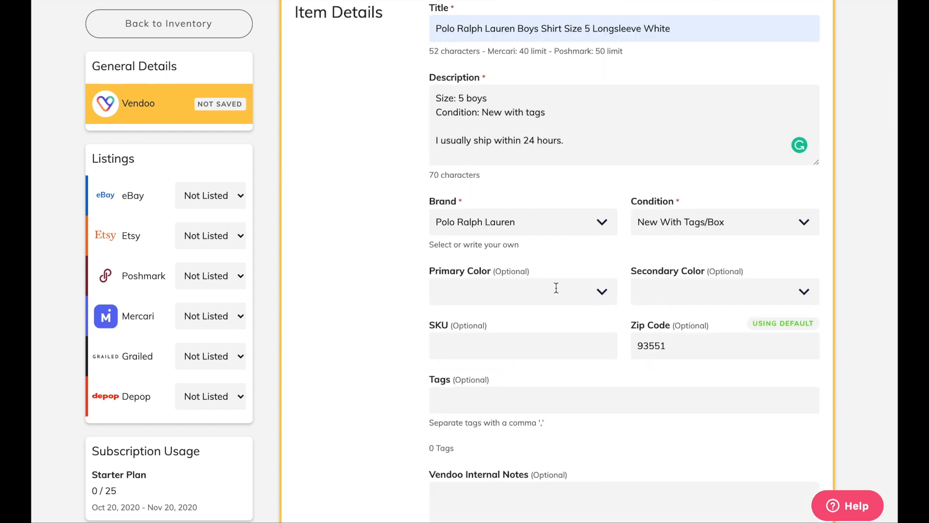
pyautogui.click(556, 291)
pyautogui.scroll(-3, 520, 430)
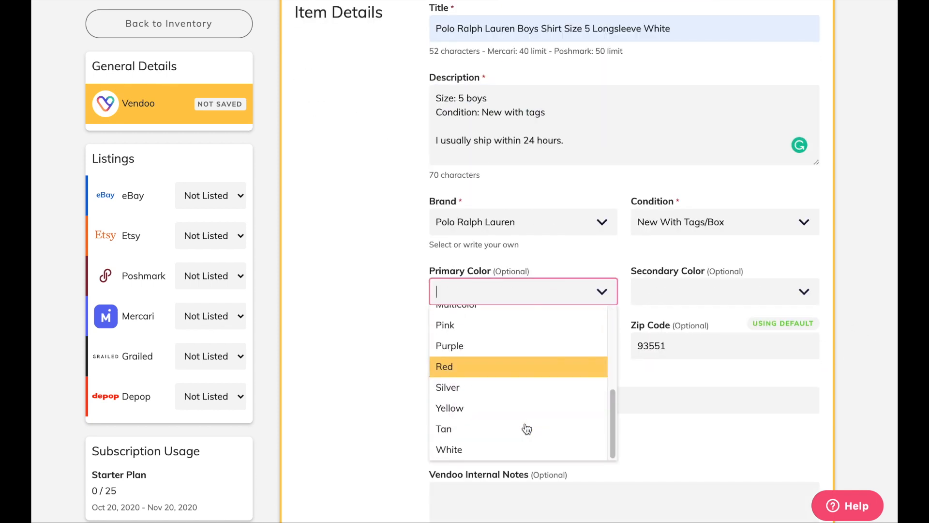
pyautogui.click(504, 448)
pyautogui.press('Tab')
pyautogui.press('Down')
pyautogui.press('Down')
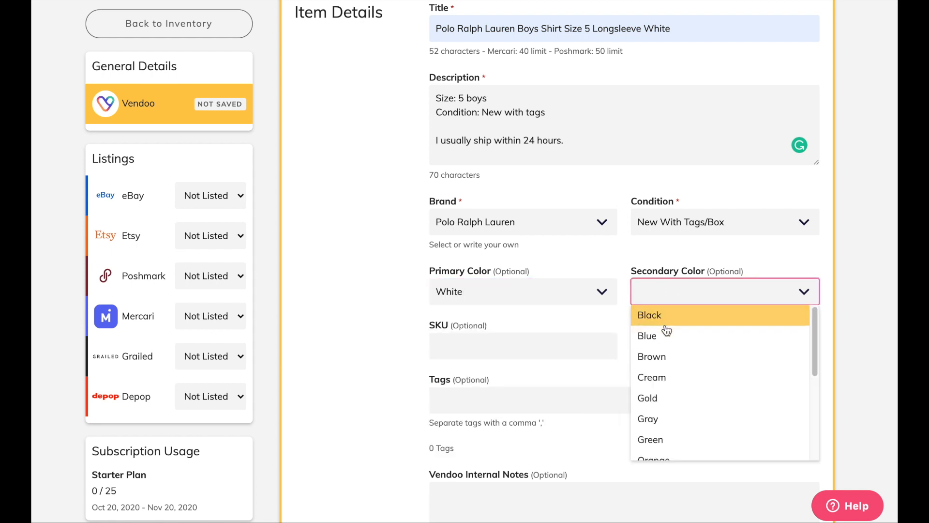
pyautogui.press('Return')
# - Search the categories for "boys shirt" and choose Tops, Shirts & T-Shirts under Boys' Clothing (Sizes 4 & Up)
pyautogui.scroll(-1, 623, 369)
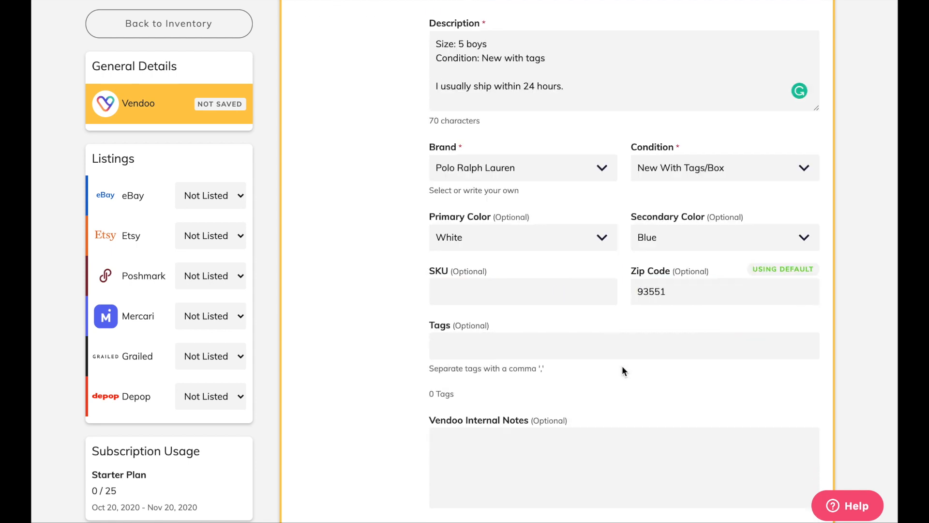
pyautogui.scroll(-5, 608, 379)
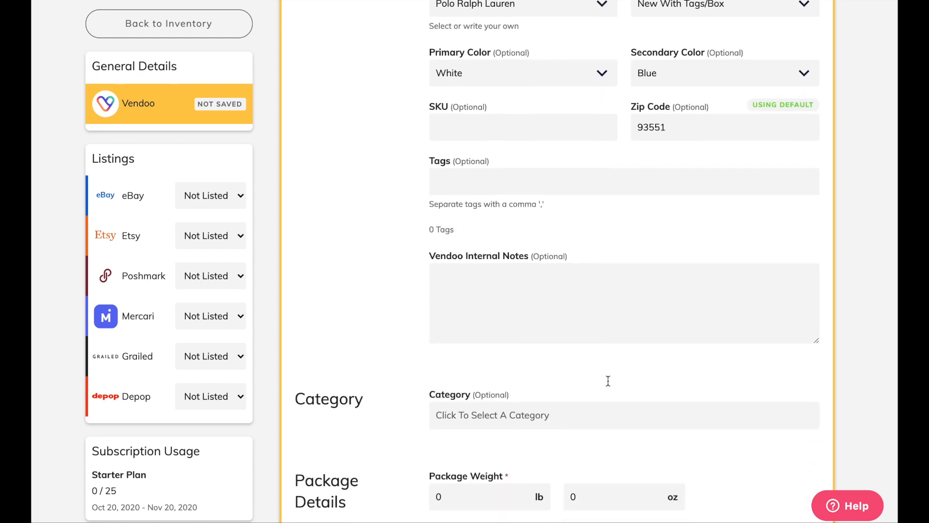
pyautogui.scroll(-3, 608, 380)
pyautogui.click(695, 140)
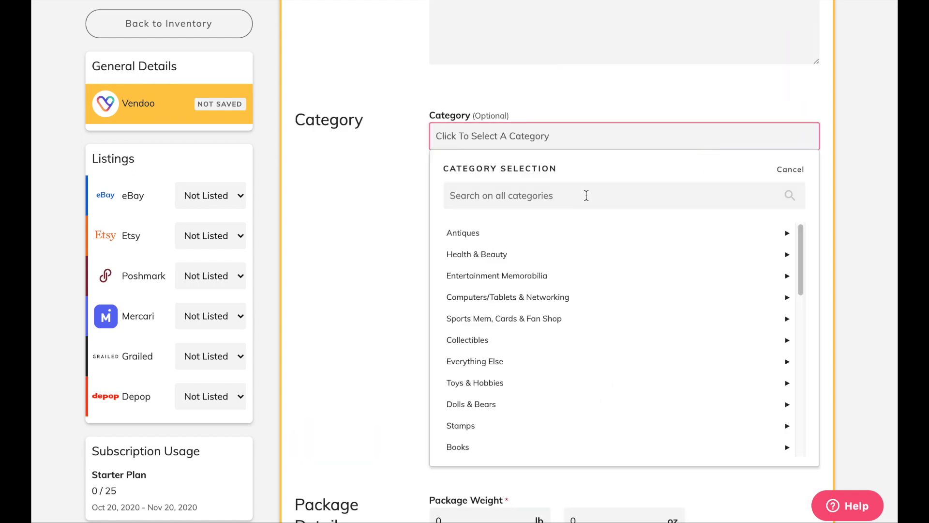
pyautogui.write('boys')
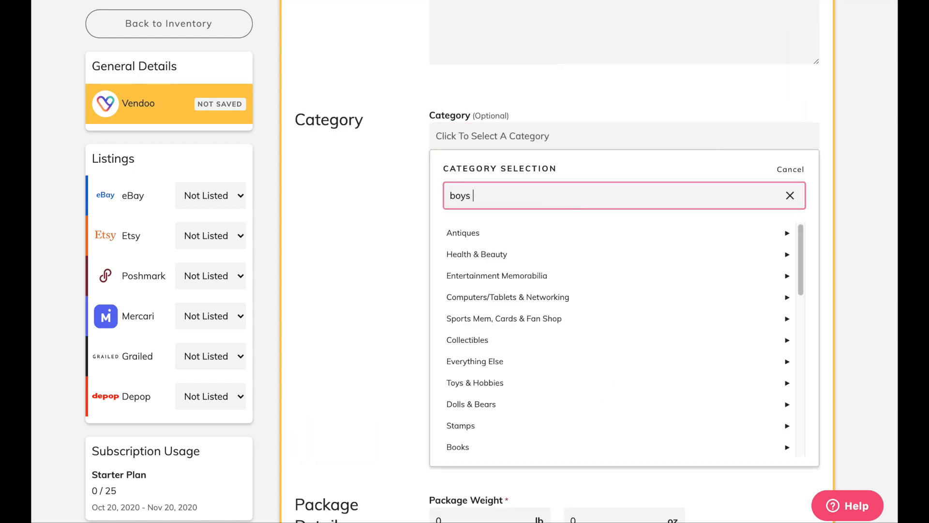
pyautogui.write(' shirt')
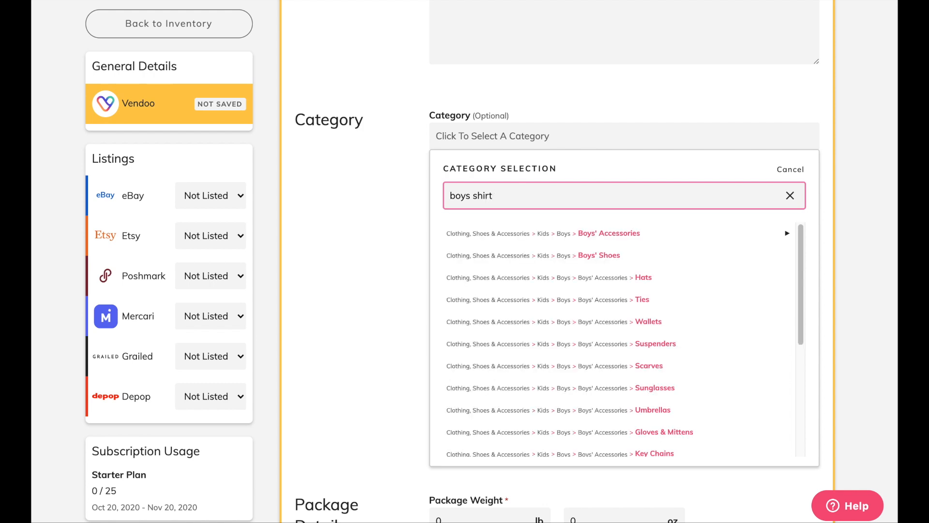
pyautogui.scroll(-1, 704, 379)
pyautogui.scroll(-4, 704, 380)
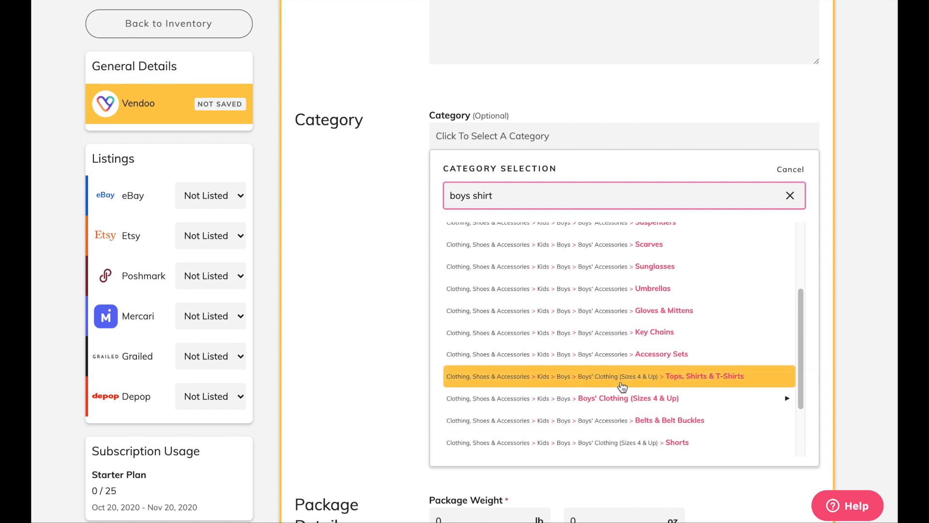
pyautogui.click(686, 384)
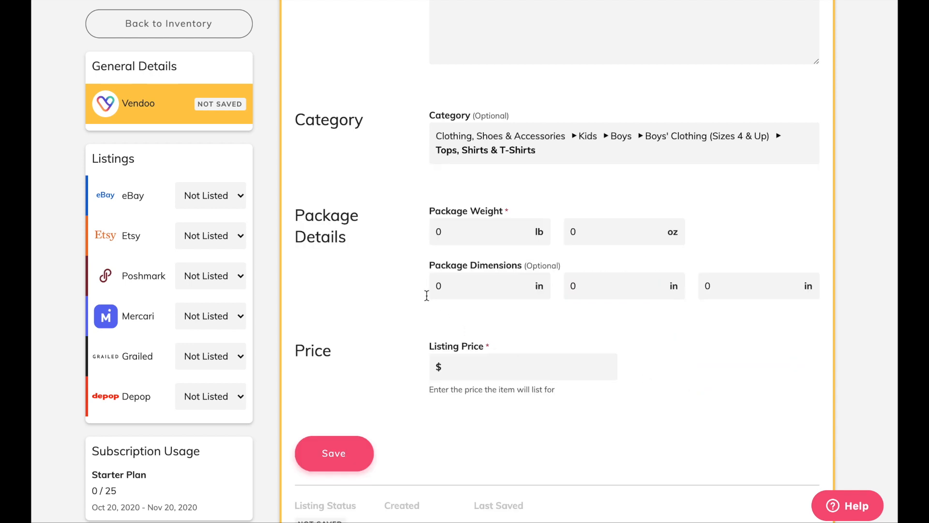
# - Enter a package weight of 4 oz and a listing price of $14, and save the item
pyautogui.click(629, 241)
pyautogui.write('4')
pyautogui.click(645, 337)
pyautogui.click(553, 366)
pyautogui.click(327, 464)
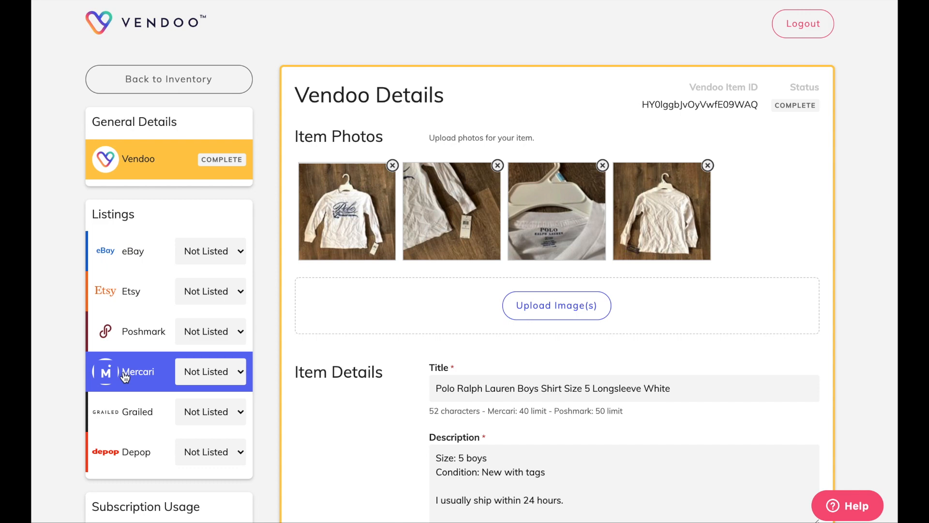
# - Check the eBay listing status options and open the item's eBay details form
pyautogui.click(234, 251)
pyautogui.click(274, 263)
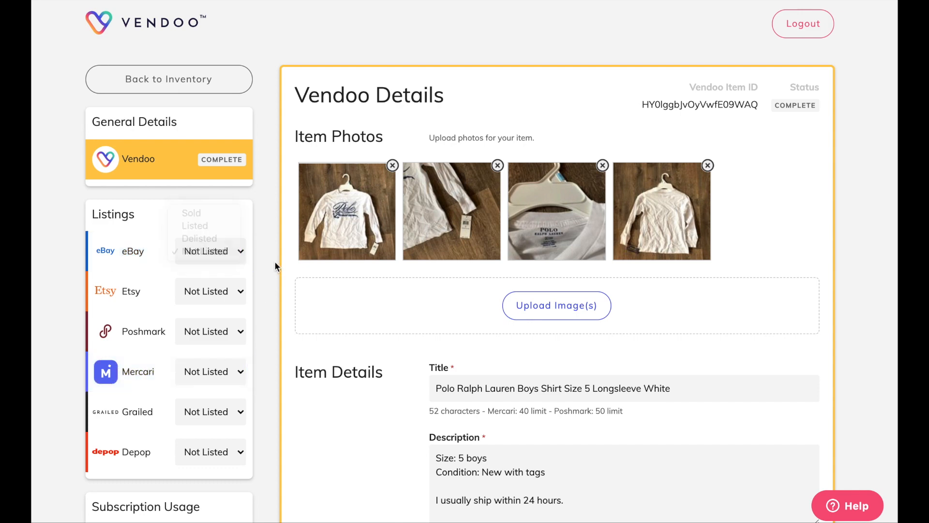
pyautogui.click(118, 256)
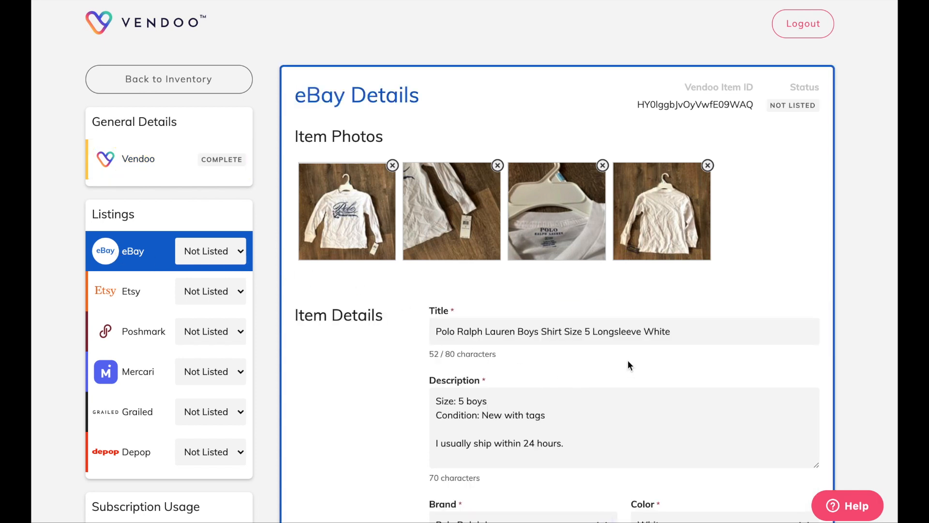
# - Set the eBay category specifics to size 5 and condition New with tags
pyautogui.scroll(-1, 643, 378)
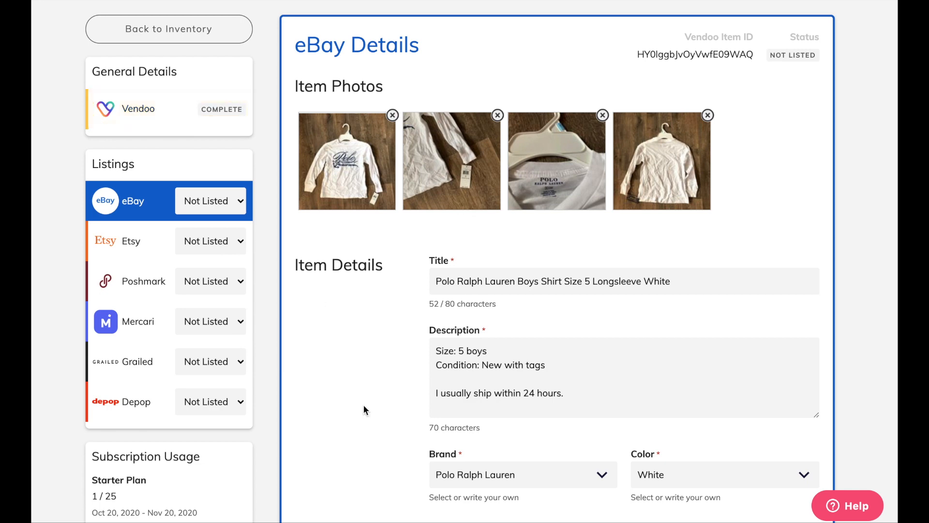
pyautogui.scroll(-1, 375, 381)
pyautogui.scroll(-5, 375, 383)
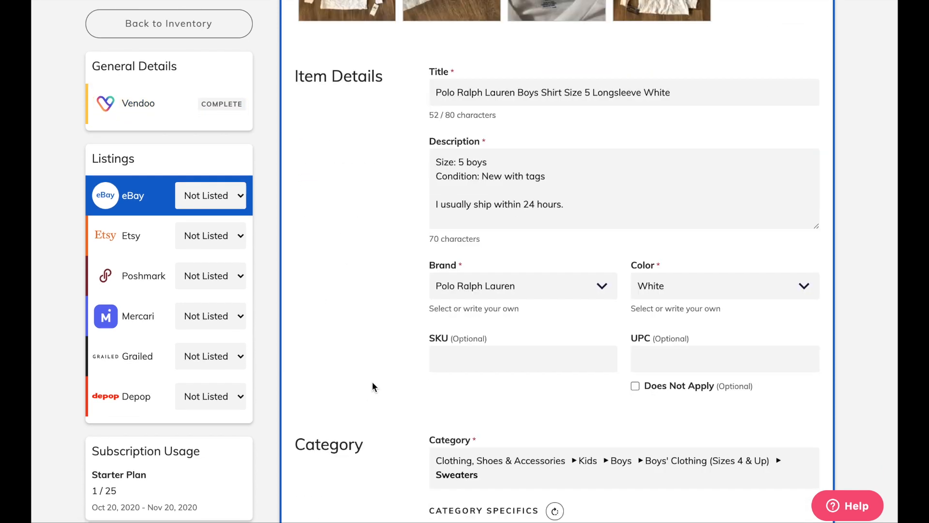
pyautogui.scroll(-2, 373, 385)
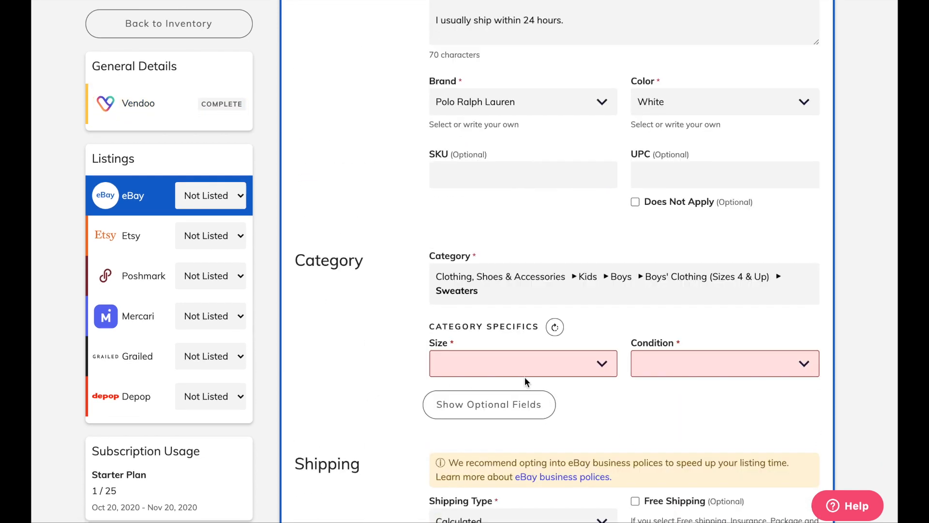
pyautogui.click(603, 368)
pyautogui.scroll(-3, 539, 435)
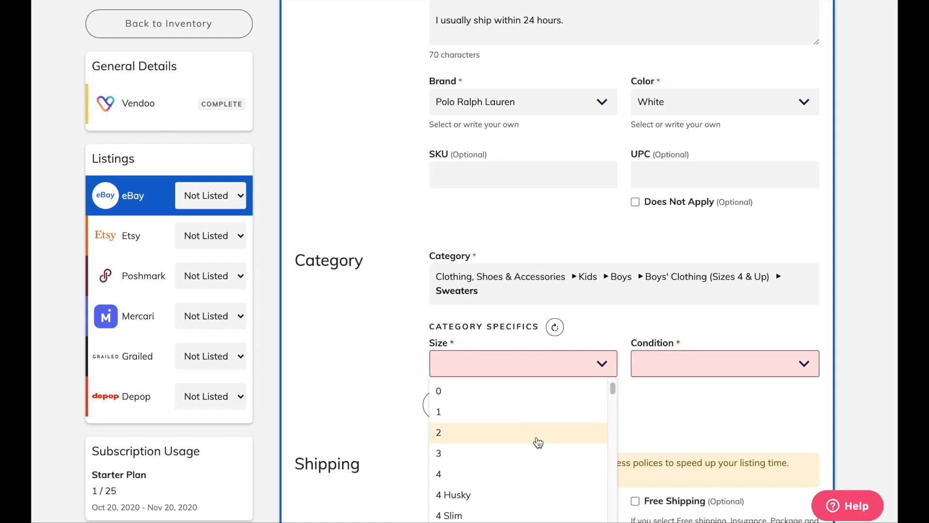
pyautogui.scroll(-2, 513, 489)
pyautogui.click(452, 477)
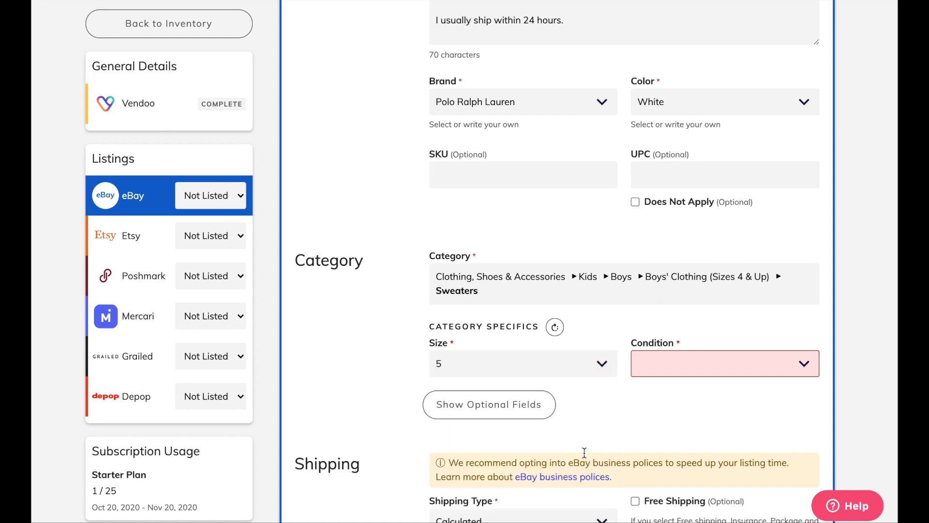
pyautogui.click(699, 362)
pyautogui.click(698, 390)
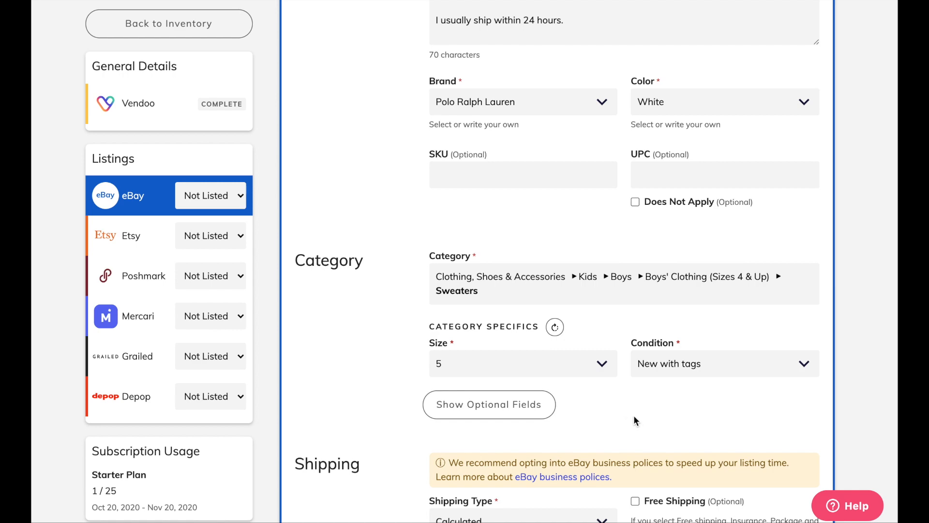
# - Set the eBay shipping type to Flat and the handling time to 3 Business Days
pyautogui.scroll(-4, 634, 416)
pyautogui.scroll(-2, 634, 415)
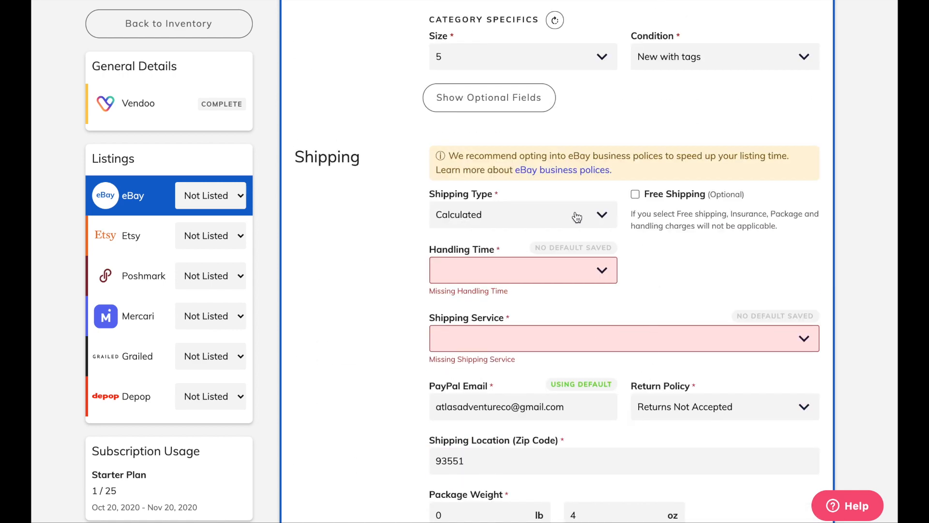
pyautogui.click(524, 219)
pyautogui.click(518, 237)
pyautogui.click(506, 277)
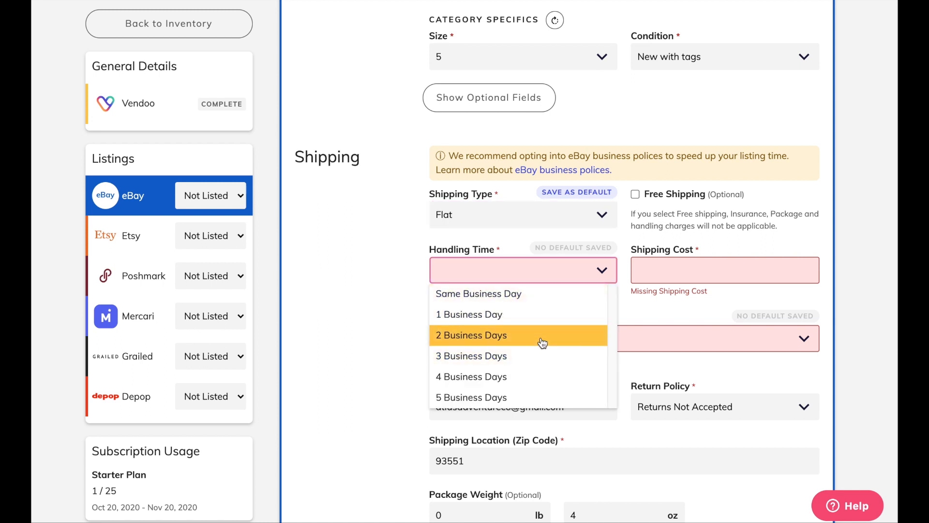
pyautogui.click(541, 355)
# - Enter a shipping cost of 3.00 and choose Economy Shipping (1 to 10 business days) as the eBay shipping service
pyautogui.click(662, 268)
pyautogui.write('3.')
pyautogui.click(587, 322)
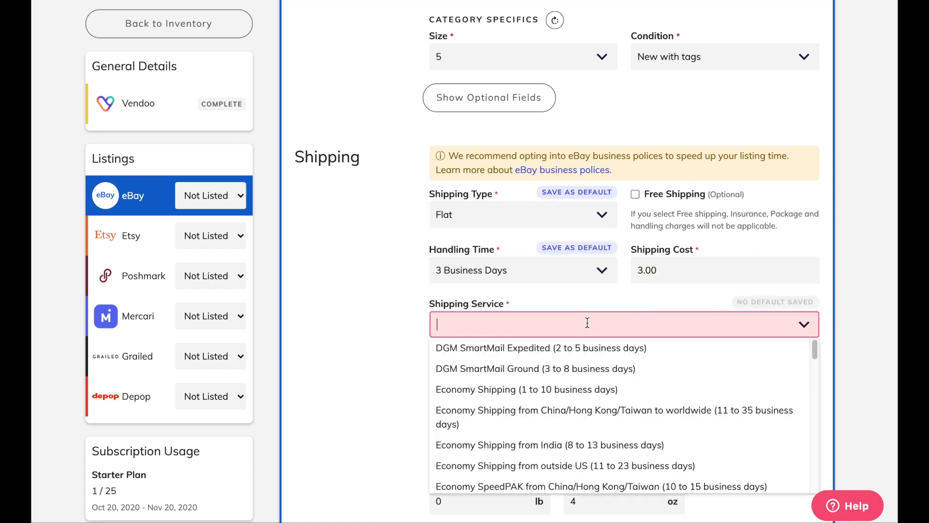
pyautogui.click(587, 387)
pyautogui.scroll(-9, 359, 375)
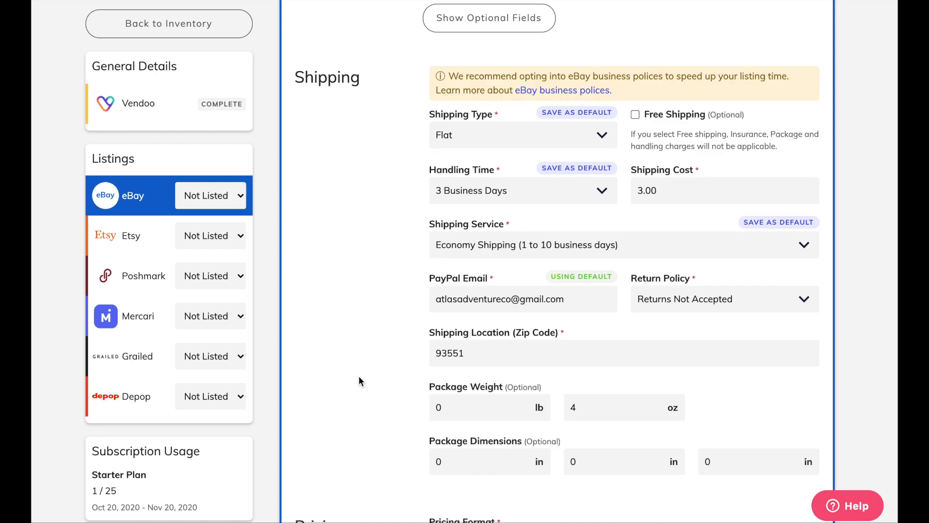
pyautogui.scroll(-2, 400, 312)
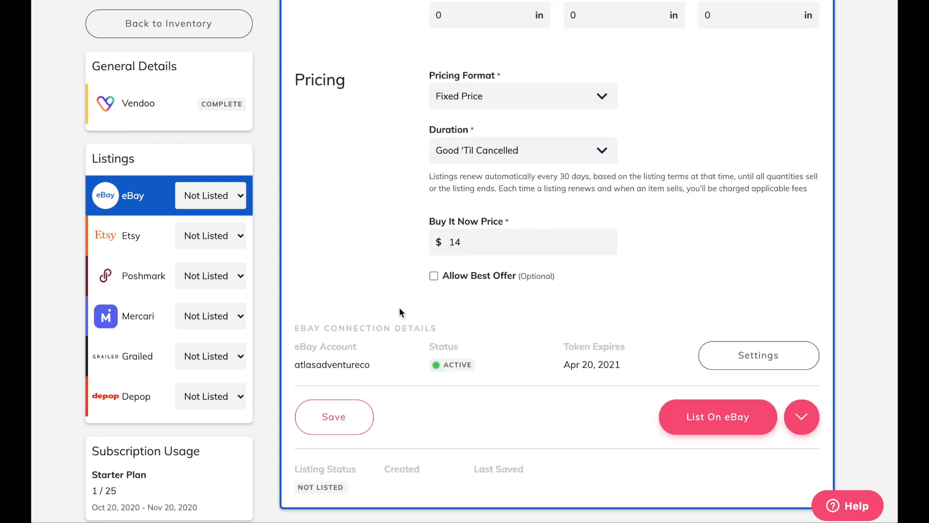
# - Allow best offers on the eBay listing and publish the item on eBay
pyautogui.click(434, 276)
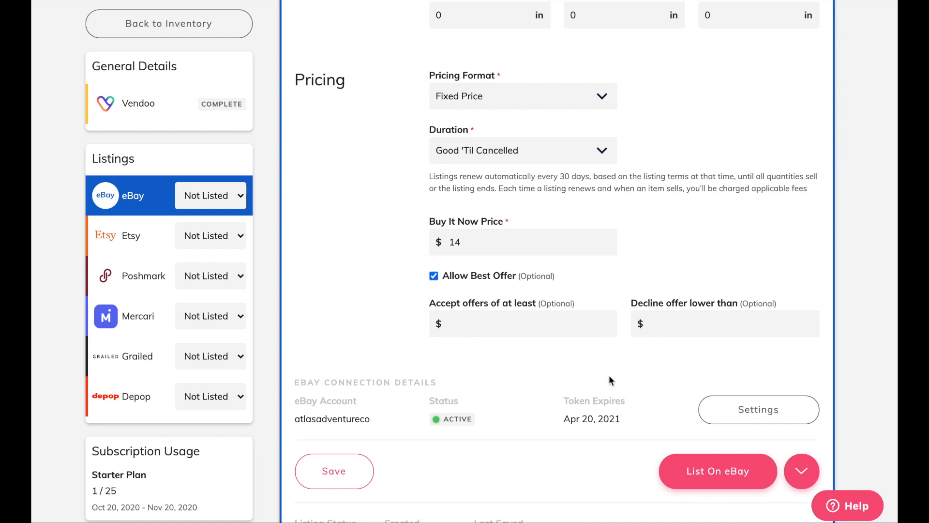
pyautogui.scroll(-2, 609, 374)
pyautogui.click(701, 396)
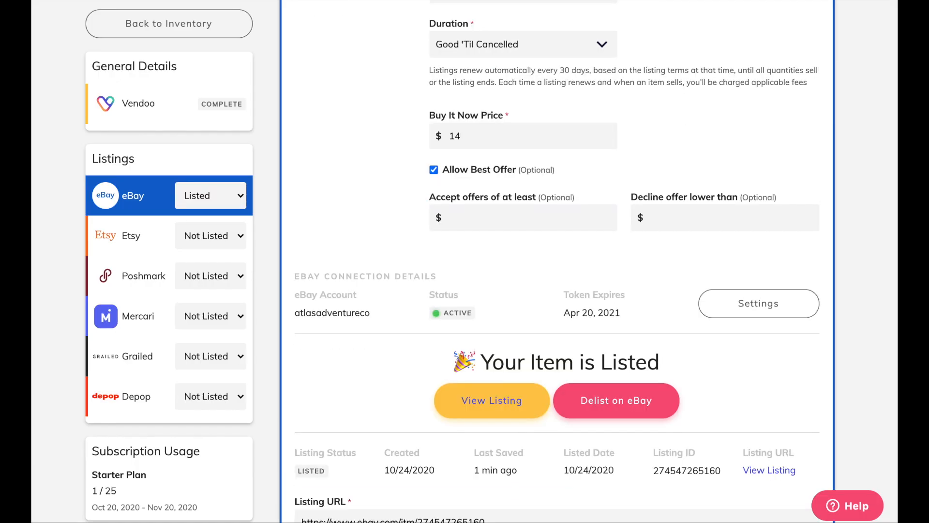
# - View the live eBay listing and review its price, item specifics and description
pyautogui.click(490, 411)
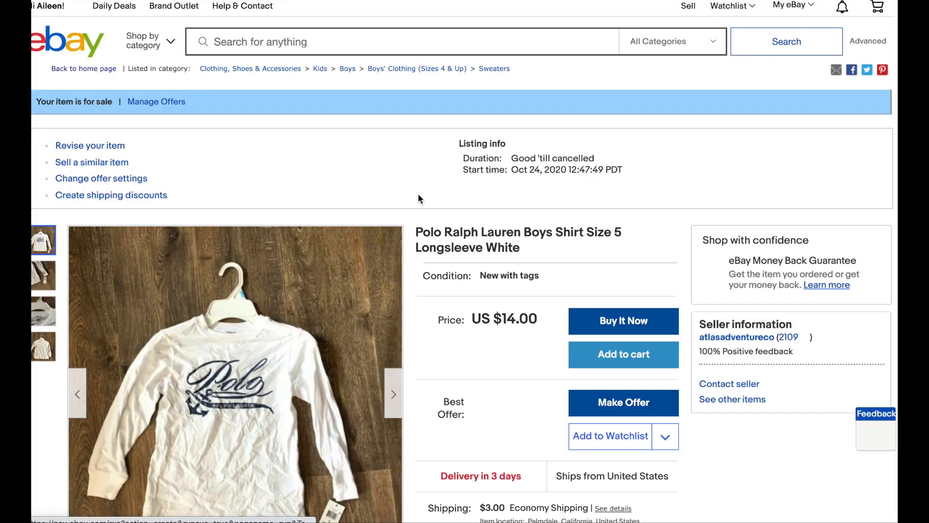
pyautogui.scroll(-12, 491, 364)
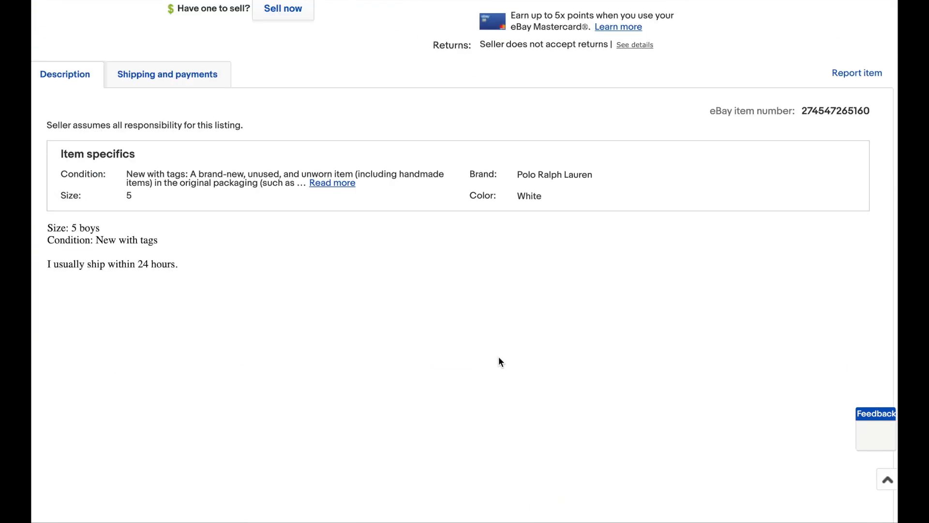
pyautogui.scroll(-8, 372, 407)
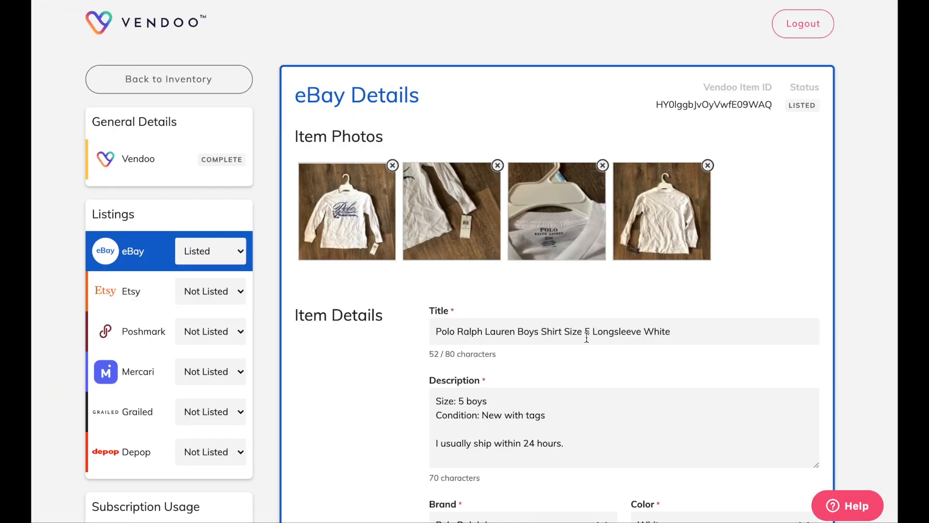
# - Open the item's Poshmark details and shorten the title to "Polo Ralph Lauren Boys Shirt 5 Longsleeve White"
pyautogui.click(249, 345)
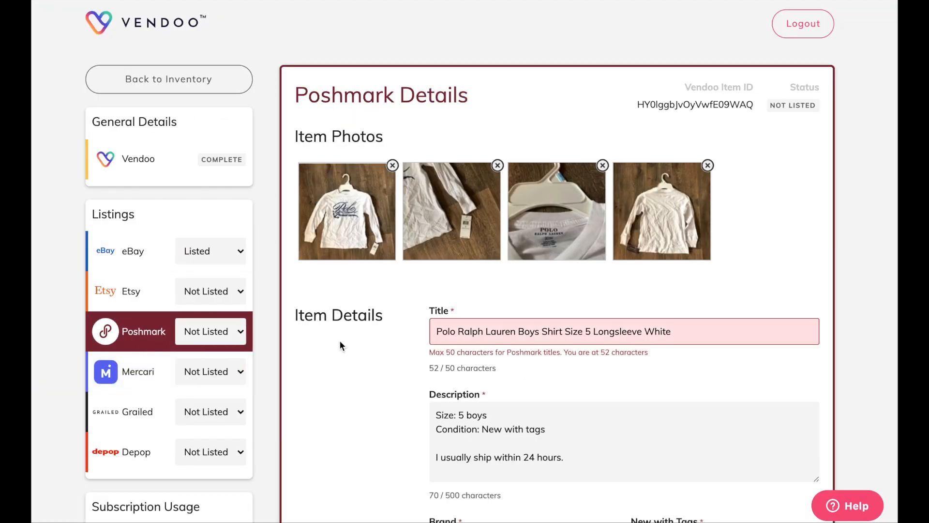
pyautogui.moveTo(419, 350); pyautogui.dragTo(676, 365)
pyautogui.click(678, 352)
pyautogui.click(584, 337)
pyautogui.doubleClick(579, 333)
pyautogui.press('BackSpace')
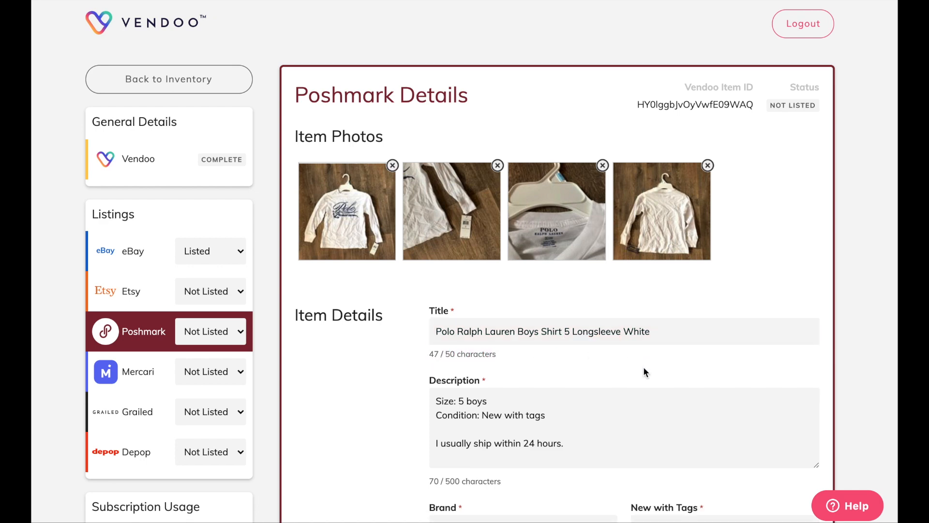
pyautogui.click(644, 367)
# - Add the line "I love to bundle! Add a few times to your bundle for a great deal :)" to the end of the Poshmark description
pyautogui.scroll(-4, 639, 365)
pyautogui.click(601, 256)
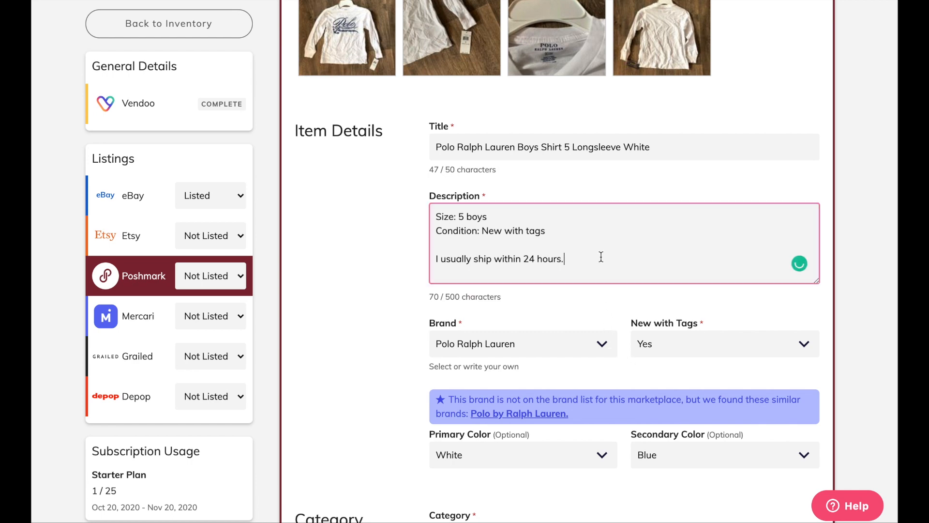
pyautogui.press('Return')
pyautogui.write('I love to bundle')
pyautogui.write('! Add a few items to your bundle for a great deal :)')
# - Set the Poshmark category size to Boys 5
pyautogui.scroll(-8, 625, 310)
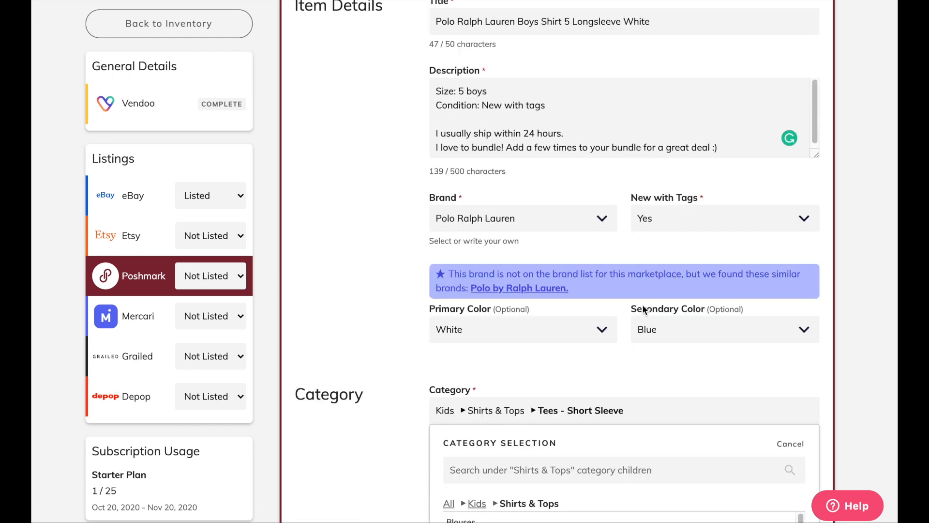
pyautogui.scroll(-2, 628, 315)
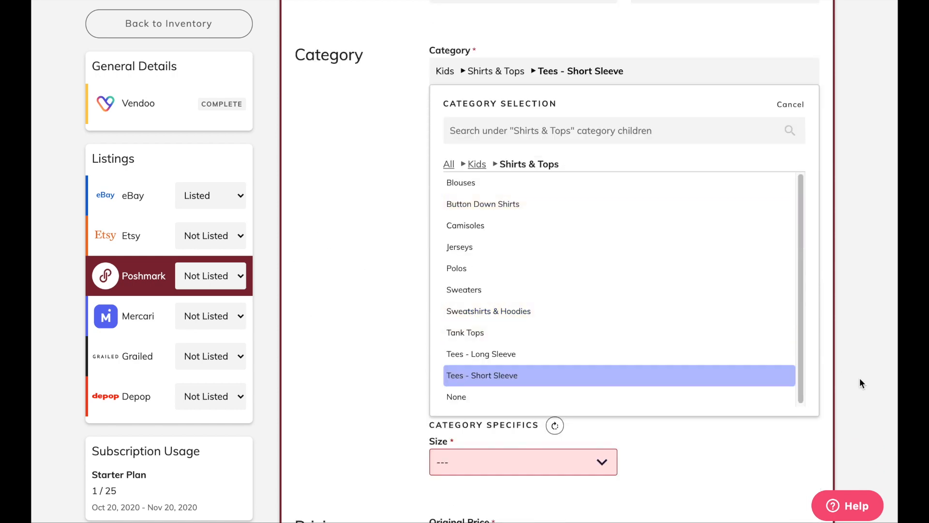
pyautogui.scroll(-3, 860, 378)
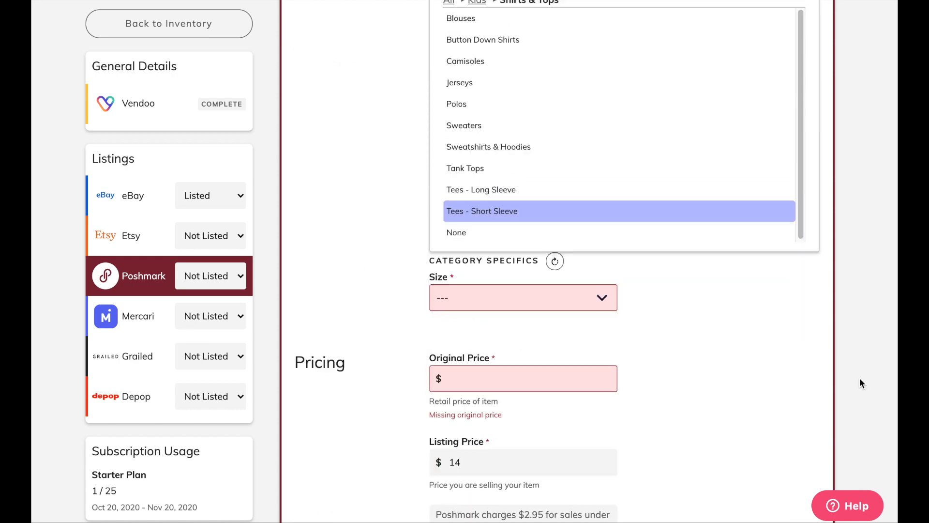
pyautogui.click(506, 297)
pyautogui.click(500, 383)
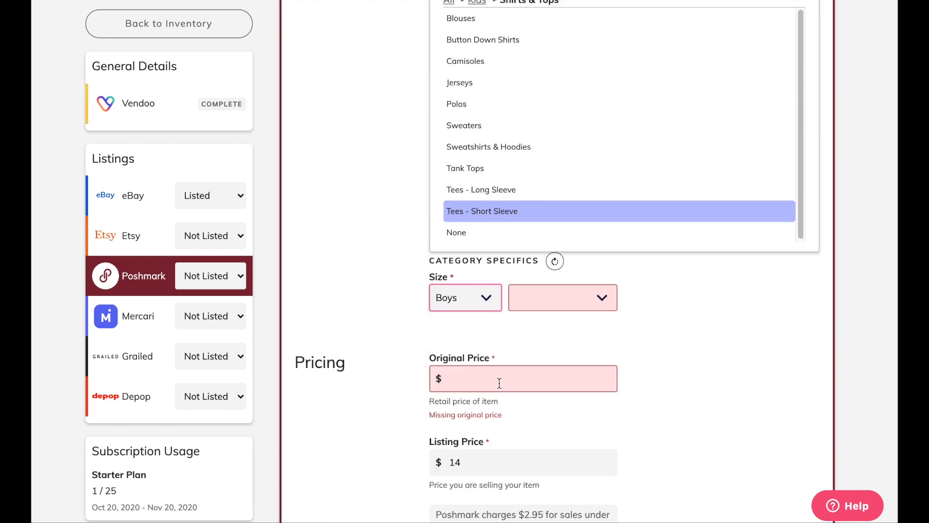
pyautogui.click(602, 305)
pyautogui.click(564, 406)
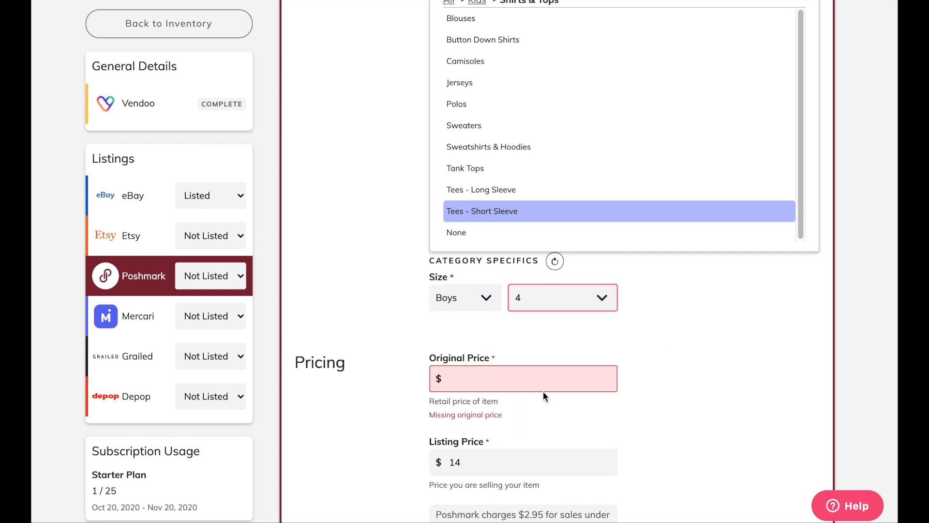
pyautogui.click(550, 294)
pyautogui.click(539, 424)
# - Set the Poshmark original price to 0
pyautogui.scroll(-2, 709, 393)
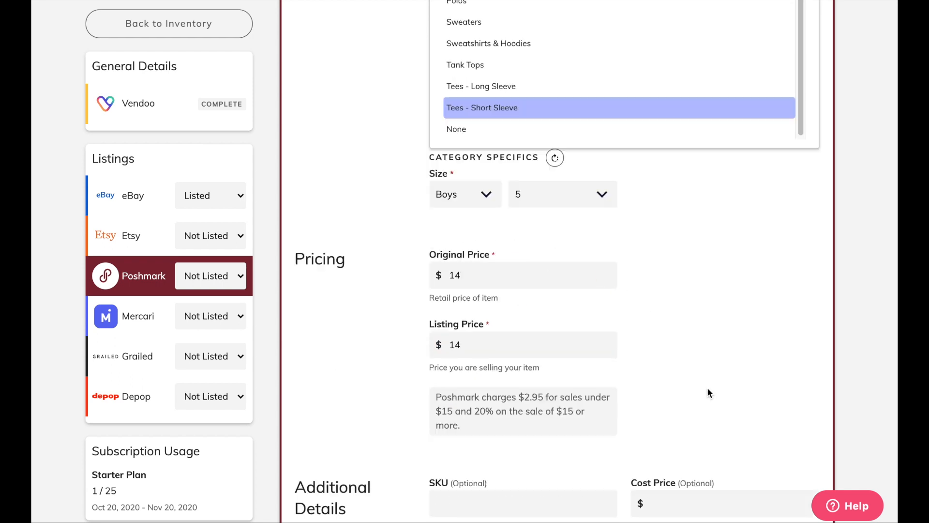
pyautogui.scroll(-4, 707, 392)
pyautogui.doubleClick(547, 74)
pyautogui.write('0')
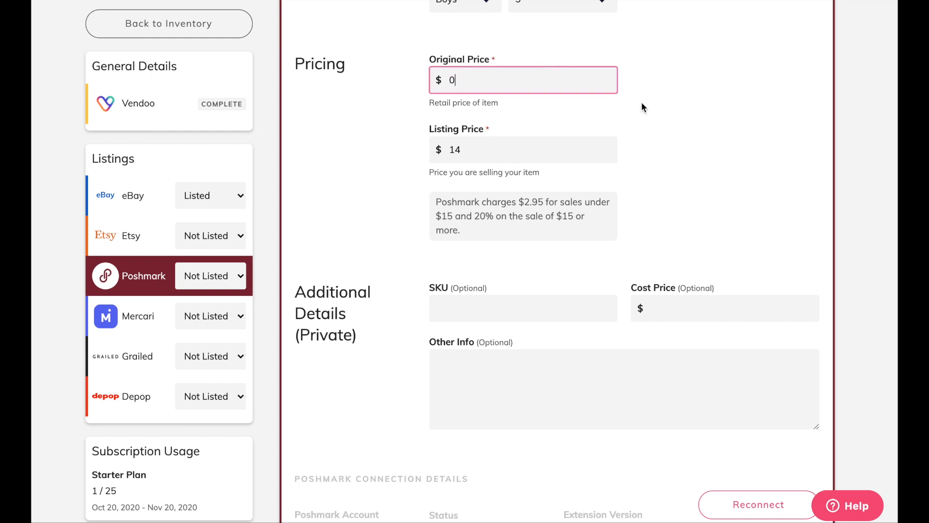
pyautogui.click(643, 107)
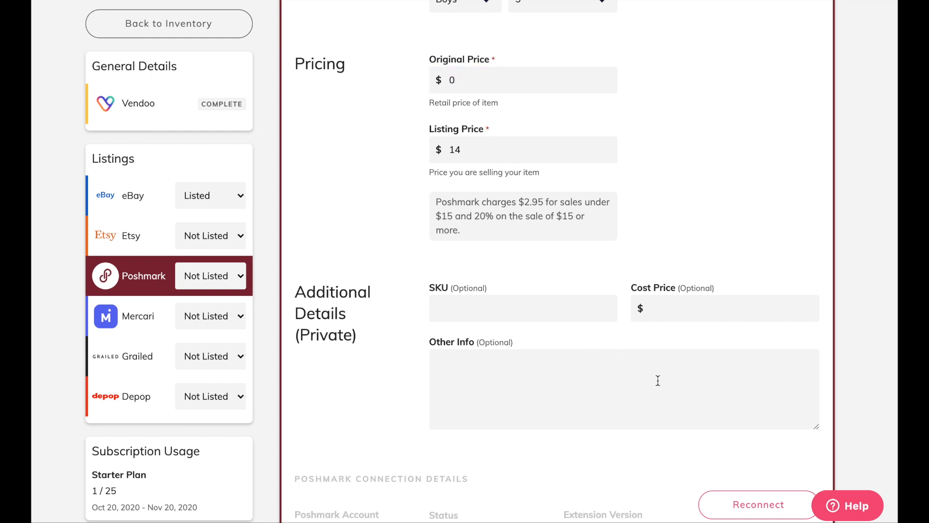
# - Publish the item on Poshmark and open the live listing
pyautogui.scroll(-4, 660, 377)
pyautogui.click(666, 393)
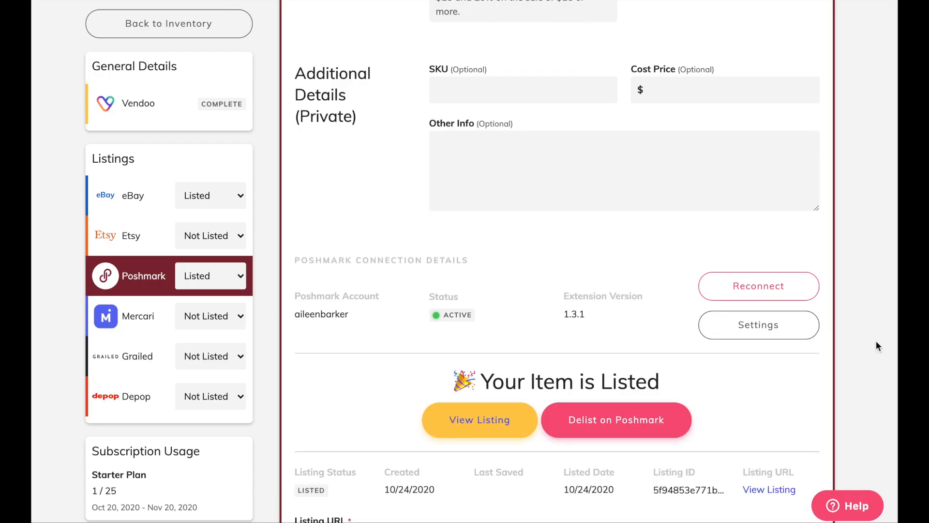
pyautogui.click(434, 423)
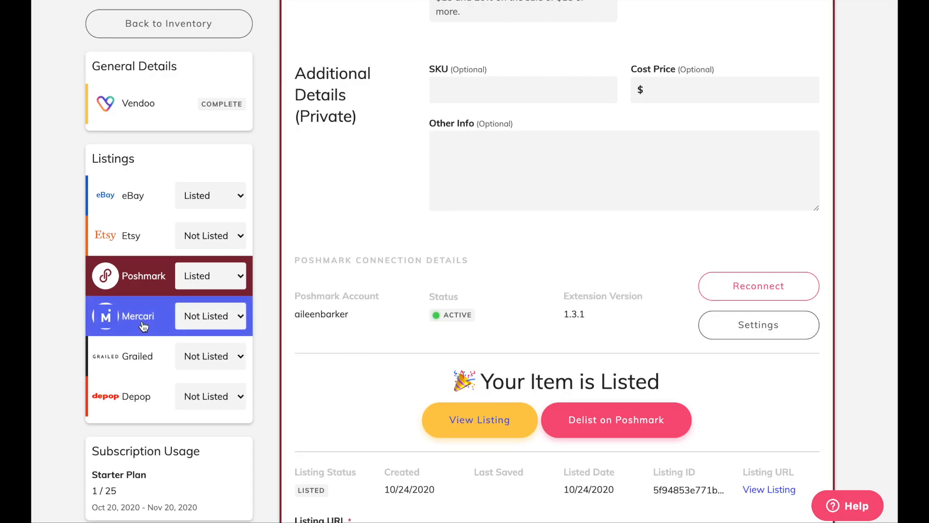
# - Open the item's Mercari details and shorten the title to "Polo Ralph Lauren Boys Shirt Longsleeve"
pyautogui.click(144, 326)
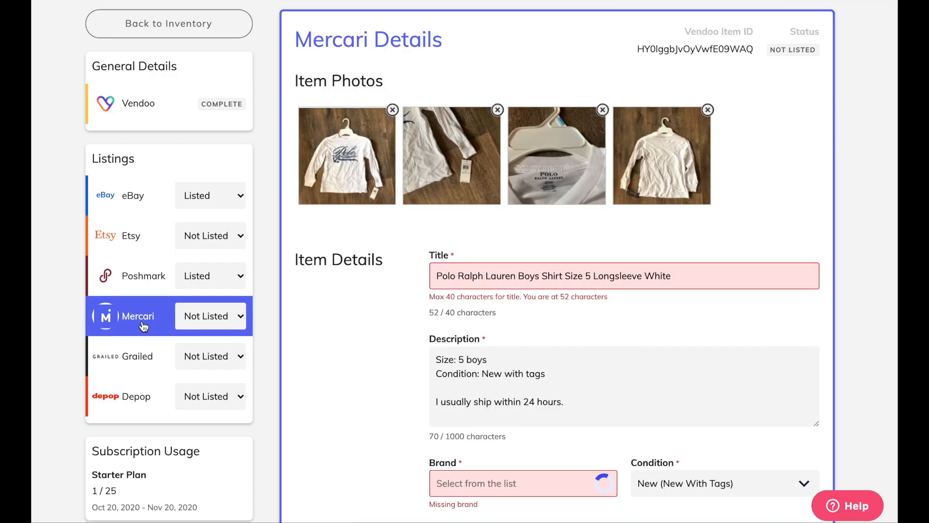
pyautogui.doubleClick(571, 274)
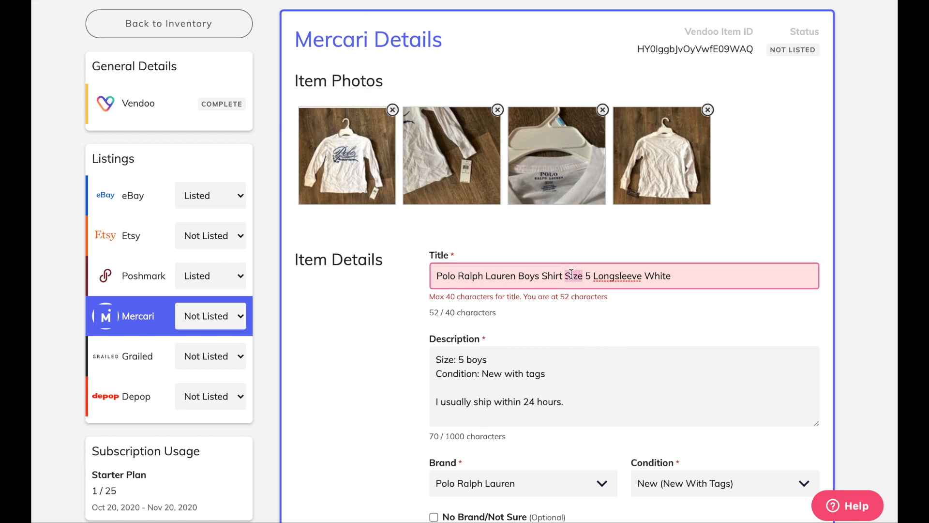
pyautogui.press('BackSpace')
pyautogui.press('BackSpace')
pyautogui.click(630, 321)
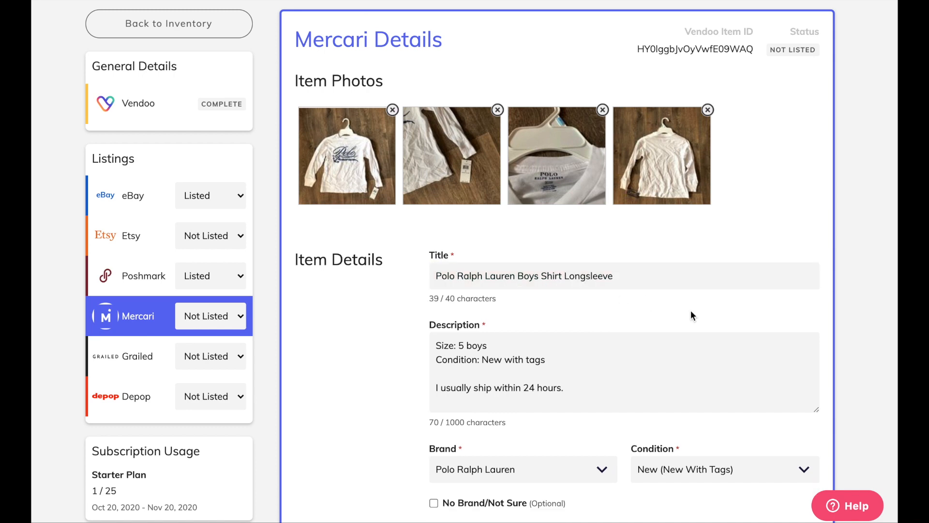
# - Set the Mercari category size to XS (4-5)
pyautogui.scroll(-3, 690, 310)
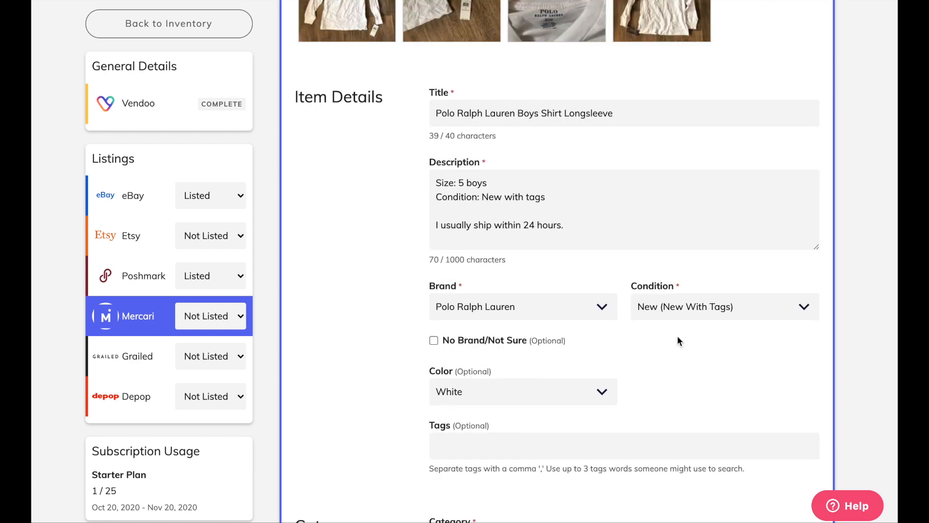
pyautogui.scroll(-7, 678, 341)
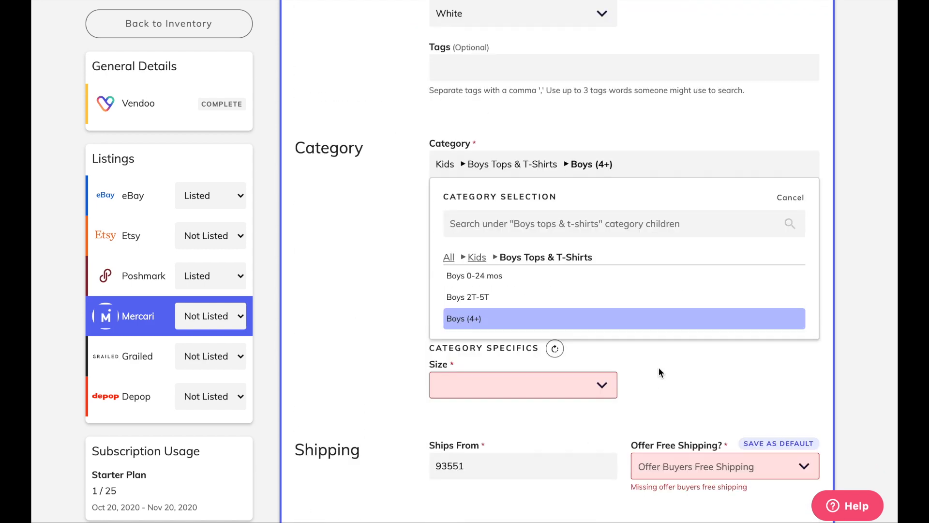
pyautogui.click(559, 389)
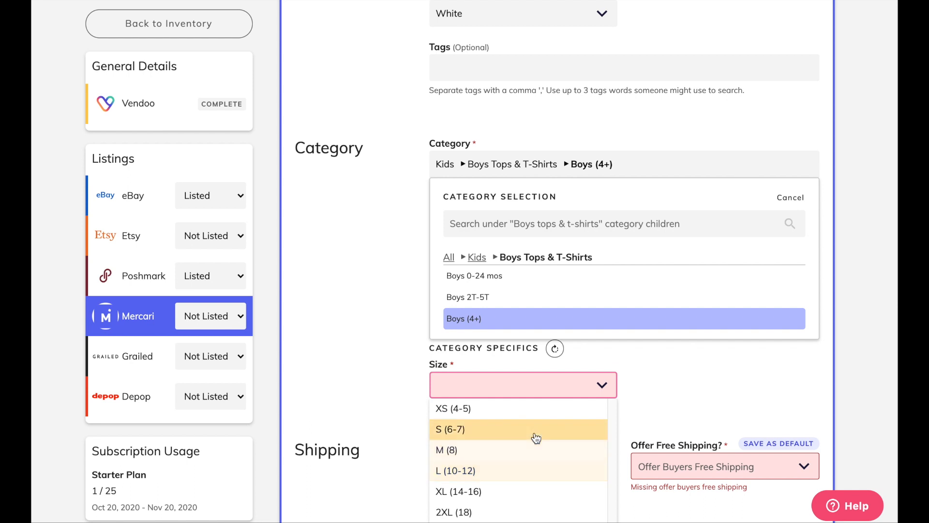
pyautogui.click(536, 411)
# - Decline free shipping for Mercari and choose the USPS 1 - 3 days, $3.49, 0.25 lb shipping label
pyautogui.scroll(-6, 678, 368)
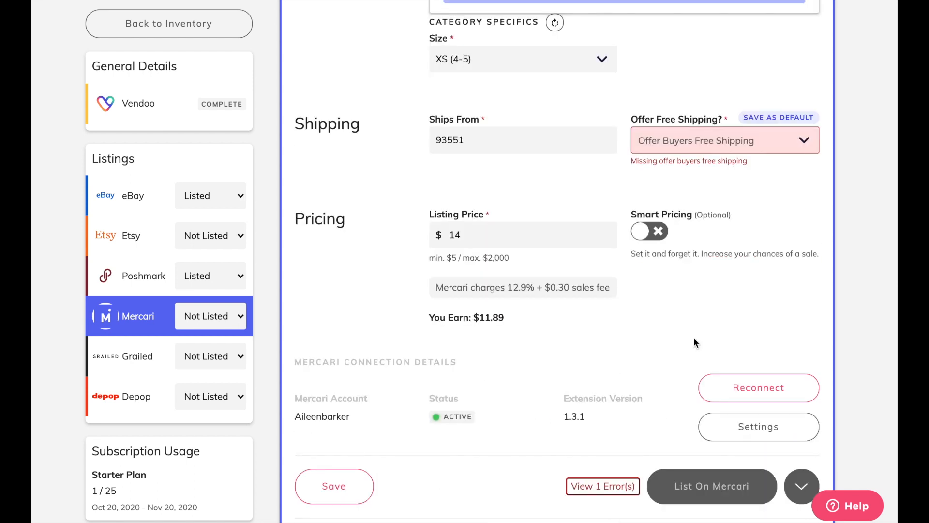
pyautogui.click(706, 151)
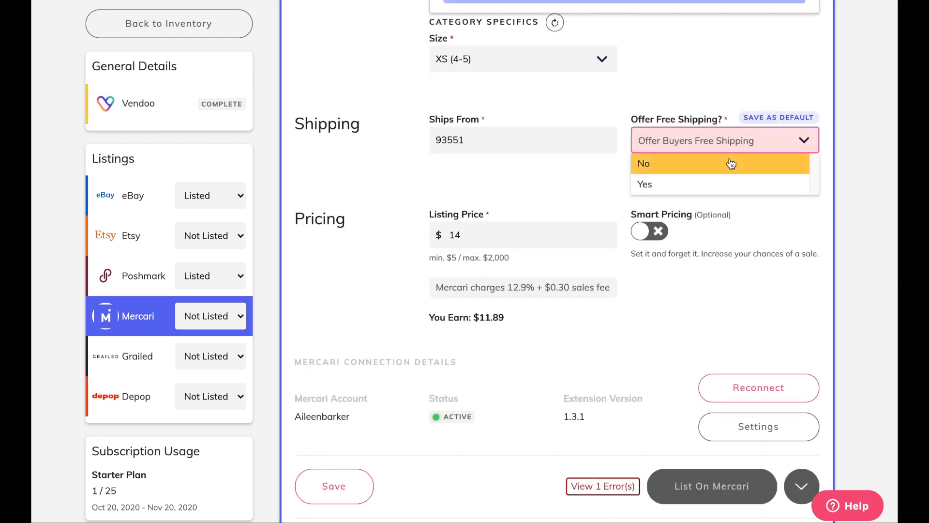
pyautogui.click(731, 164)
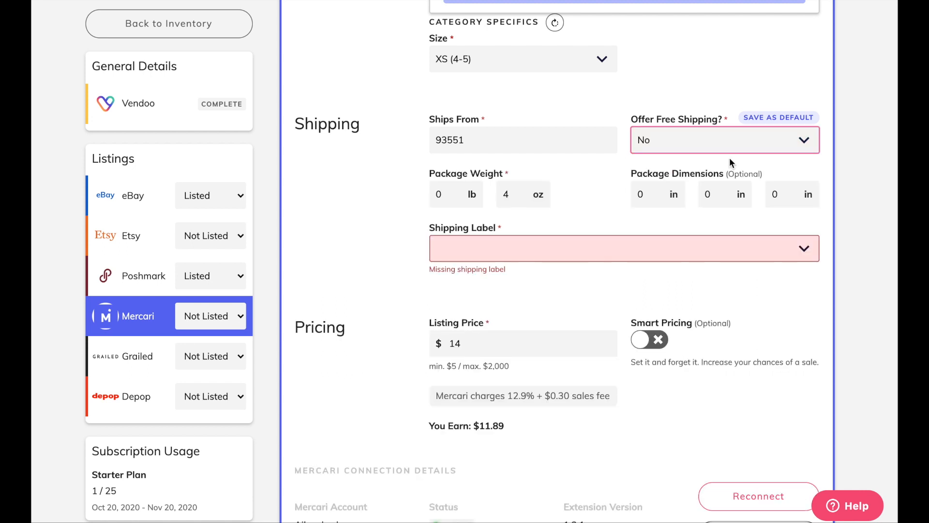
pyautogui.click(431, 247)
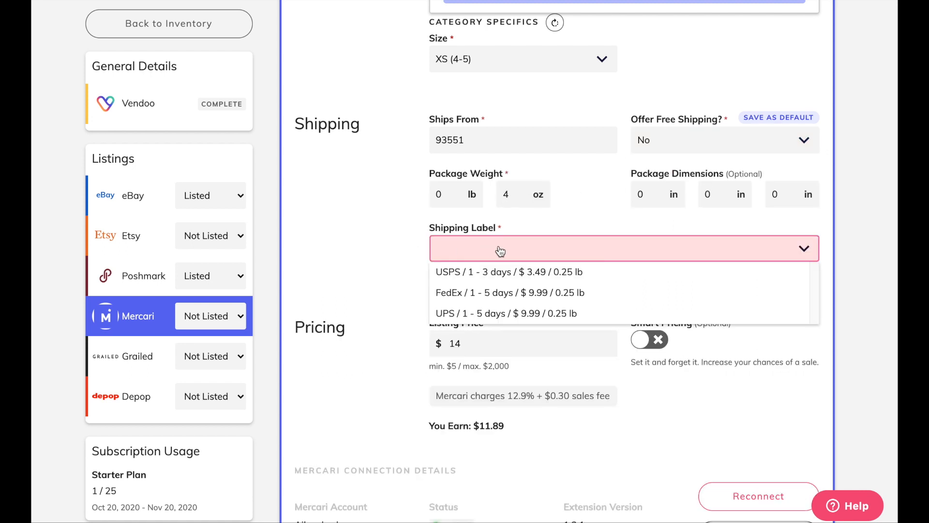
pyautogui.click(519, 278)
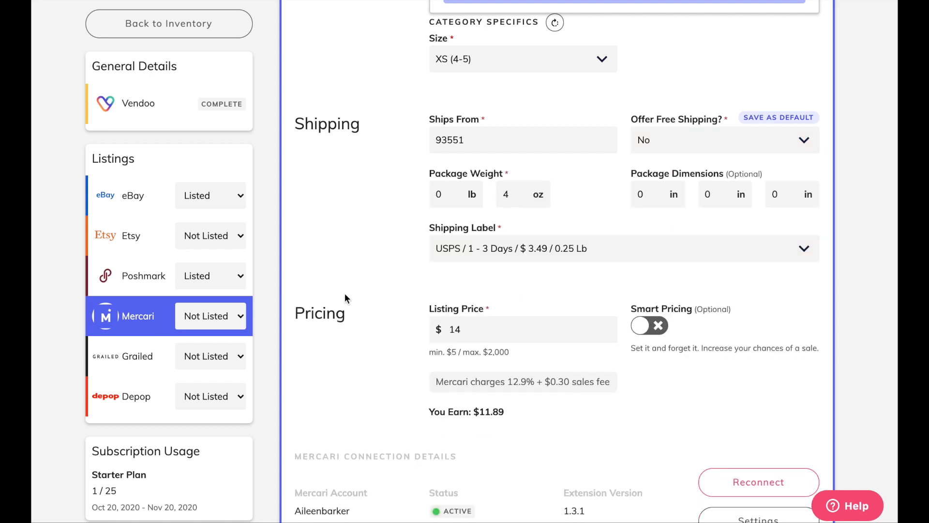
# - Publish the item on Mercari with Smart Pricing left off
pyautogui.scroll(-2, 347, 292)
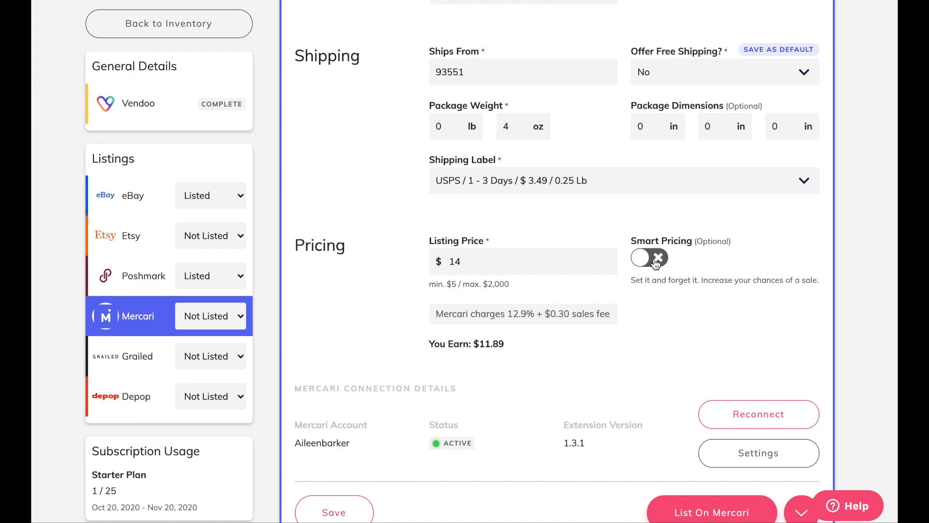
pyautogui.scroll(-1, 630, 354)
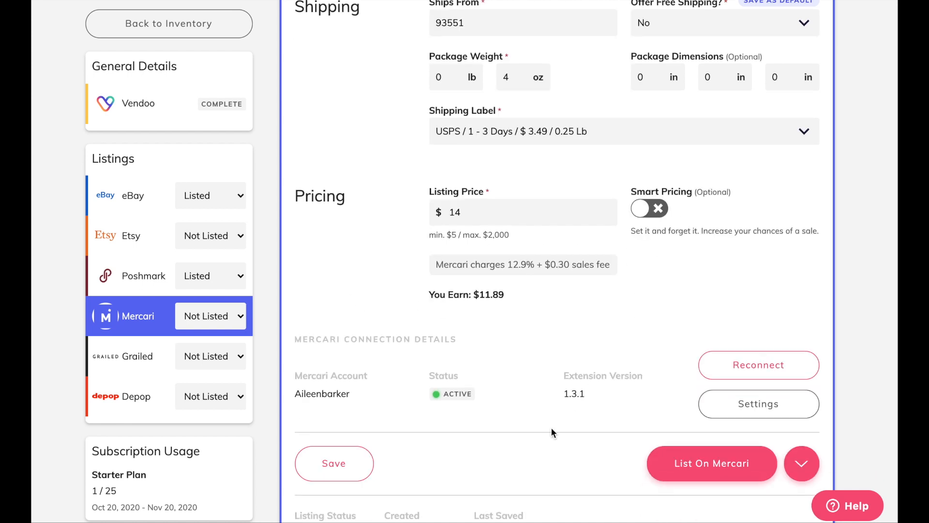
pyautogui.click(683, 474)
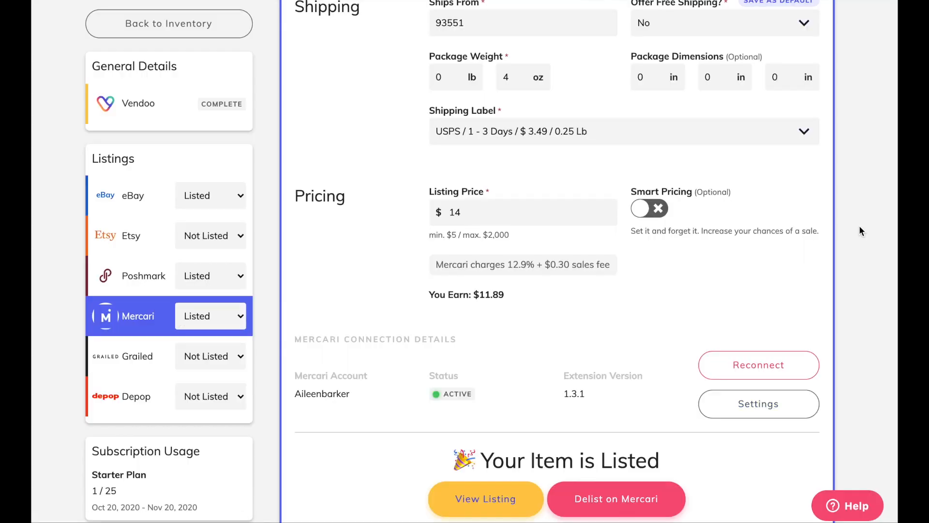
# - View the live Mercari listing, check its photos and item details, and close it
pyautogui.click(486, 499)
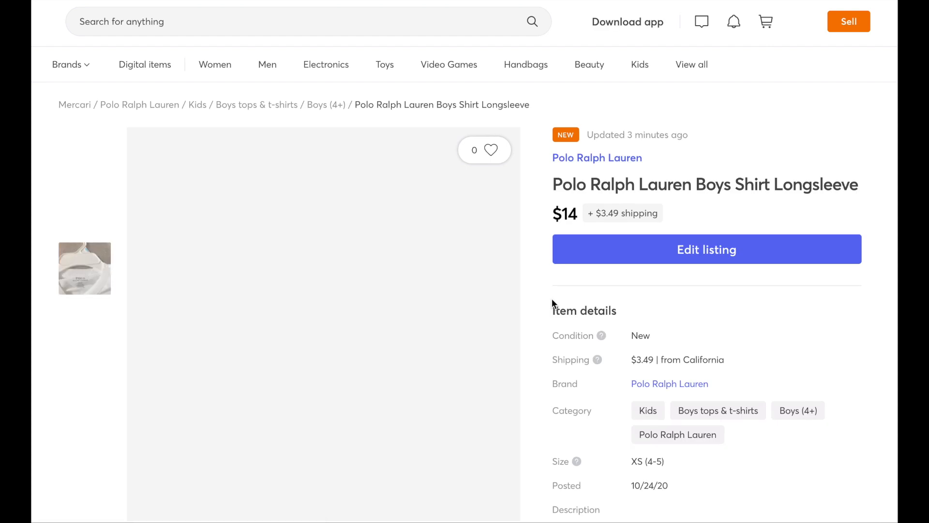
pyautogui.scroll(-2, 542, 290)
pyautogui.scroll(2, 542, 289)
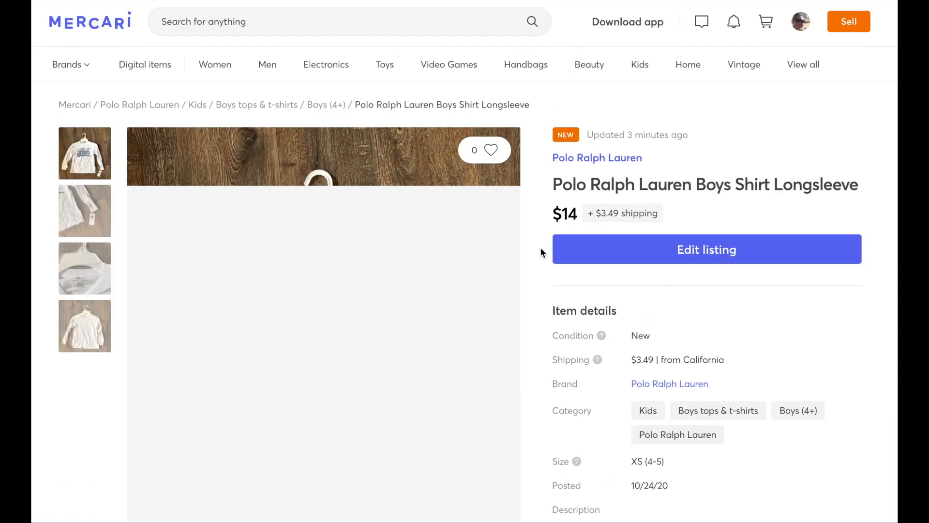
pyautogui.press('super+w')
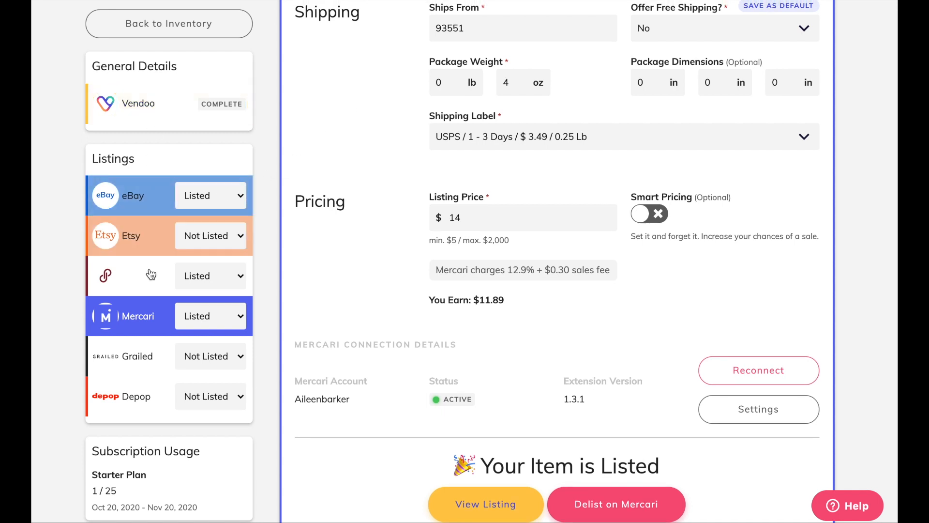
# - Return to the inventory, reopen the Polo Ralph Lauren shirt item, and look at the status options for its eBay listing
pyautogui.click(209, 30)
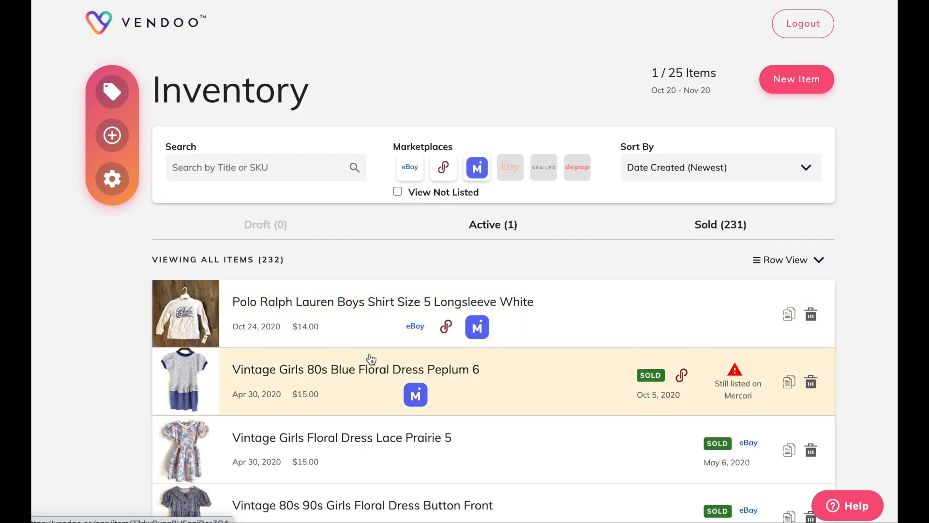
pyautogui.click(675, 308)
pyautogui.click(196, 259)
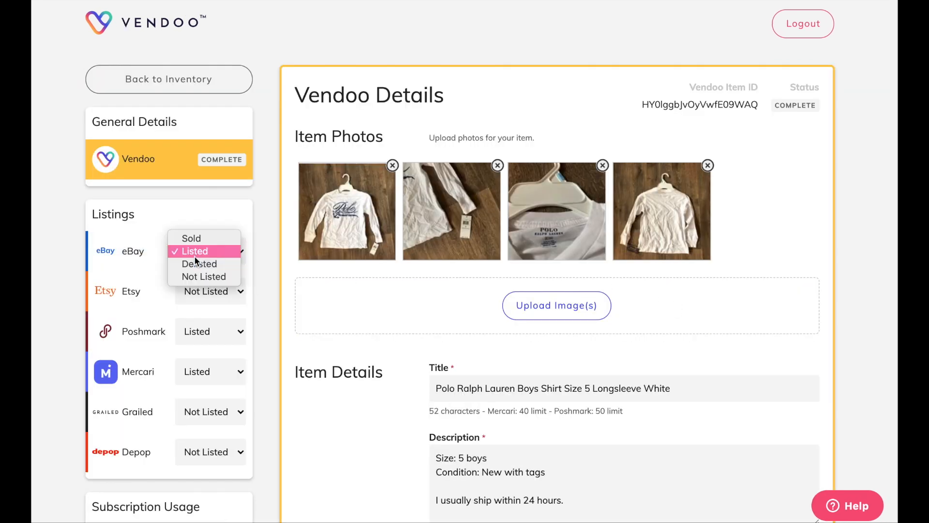
pyautogui.click(223, 251)
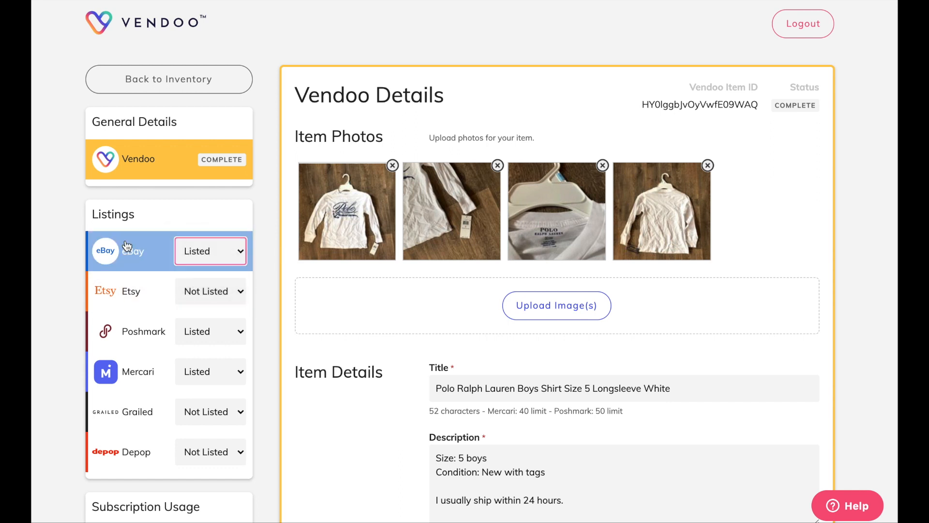
pyautogui.click(224, 250)
pyautogui.click(219, 237)
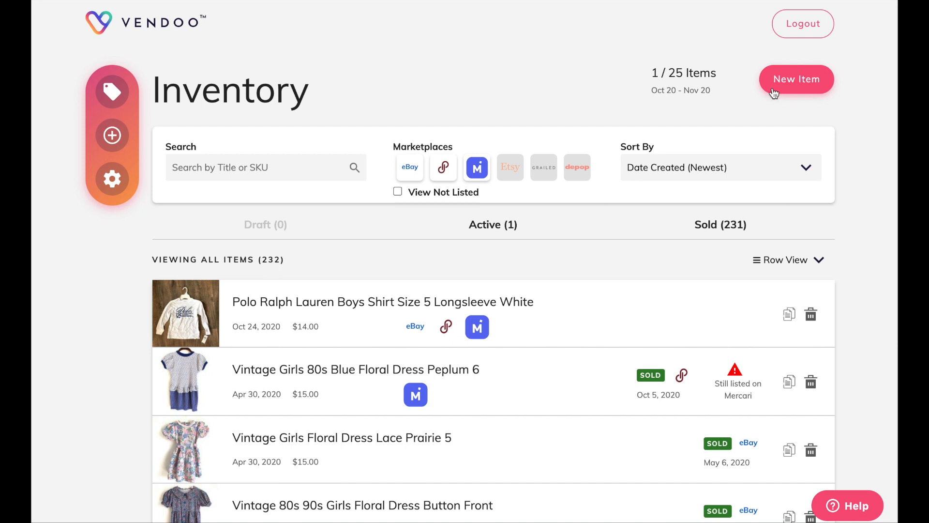
# - Create a new inventory item by importing the Kids Headquarters Pink Leopard Vest listing from eBay
pyautogui.click(799, 89)
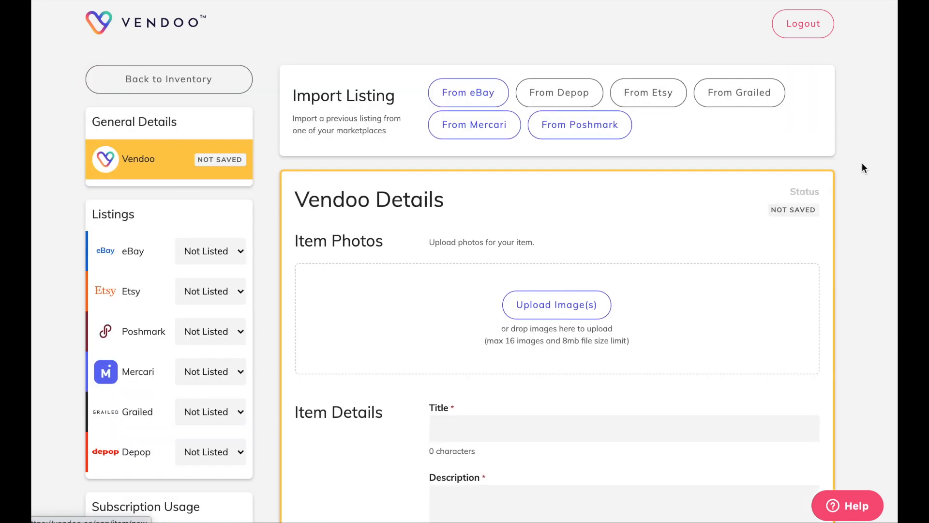
pyautogui.click(480, 97)
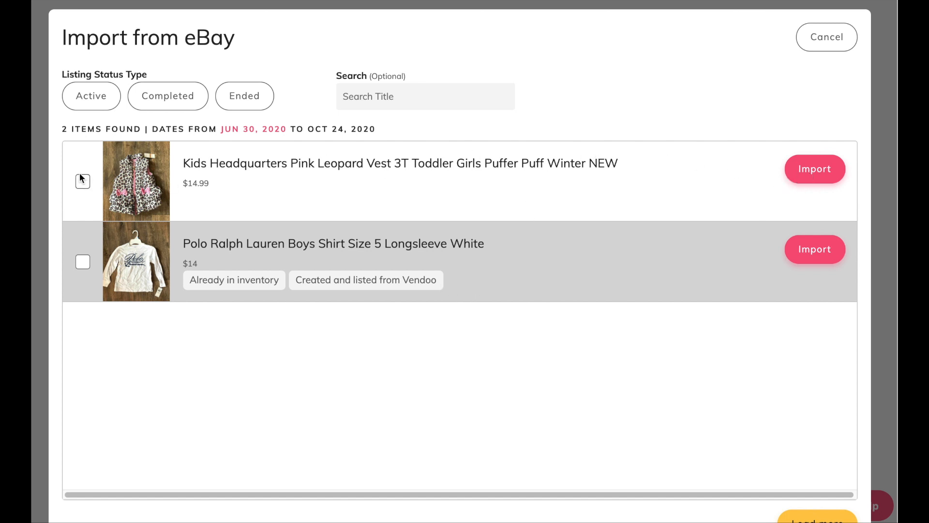
pyautogui.click(816, 169)
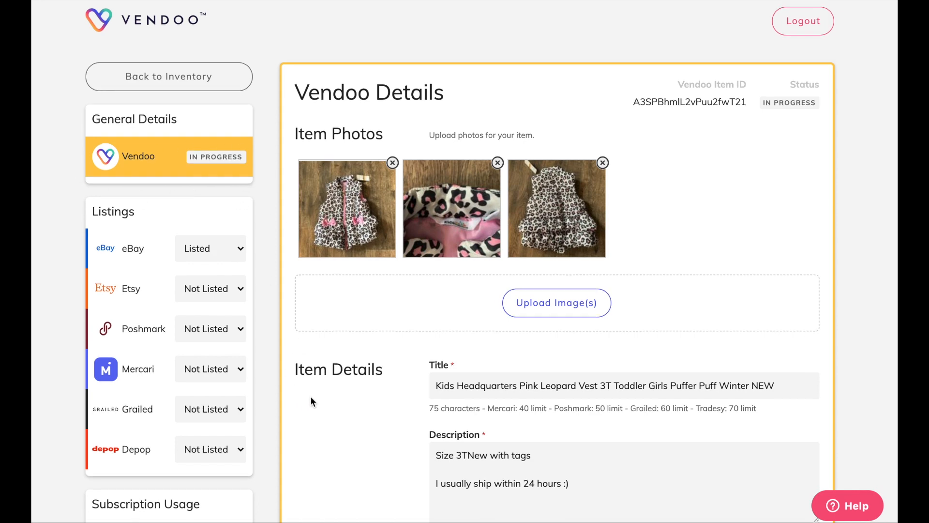
# - Put "New with tags" on its own line in the vest's description and save the item
pyautogui.scroll(-4, 390, 392)
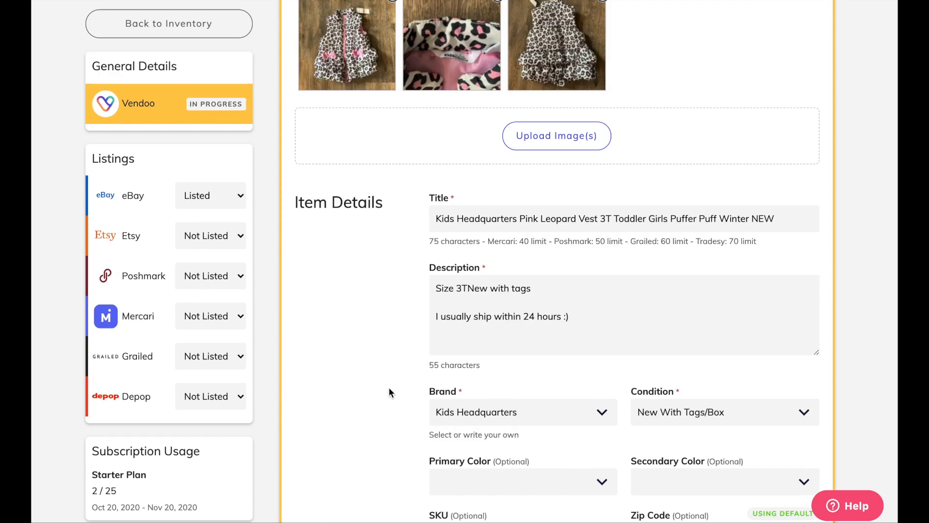
pyautogui.click(468, 288)
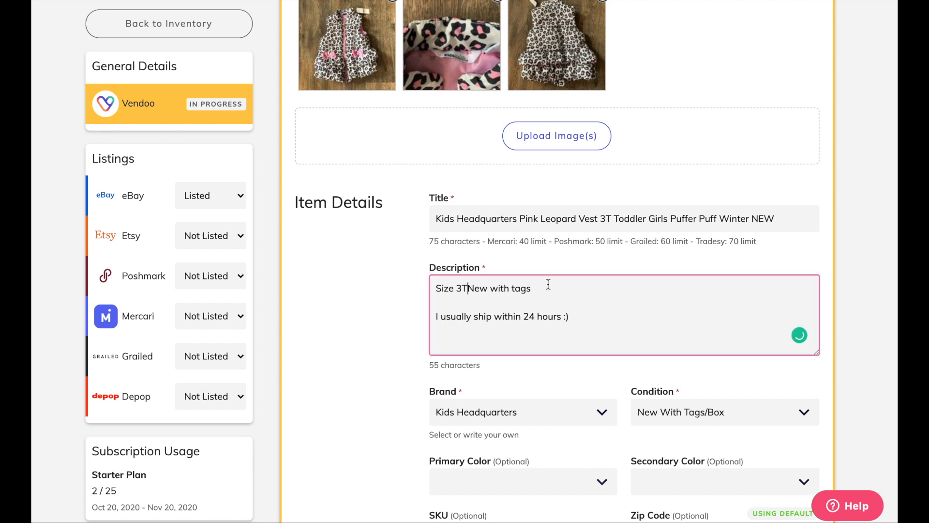
pyautogui.press('Return')
pyautogui.click(353, 333)
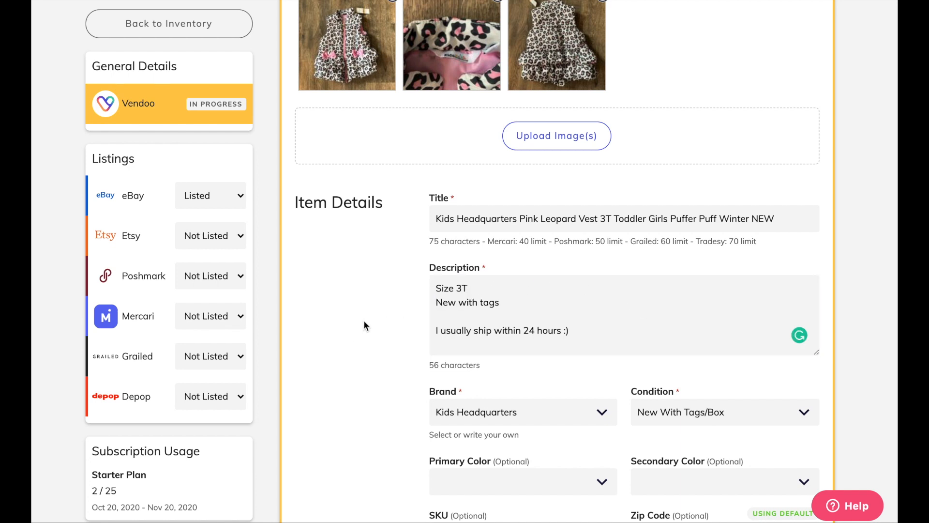
pyautogui.scroll(-2, 382, 349)
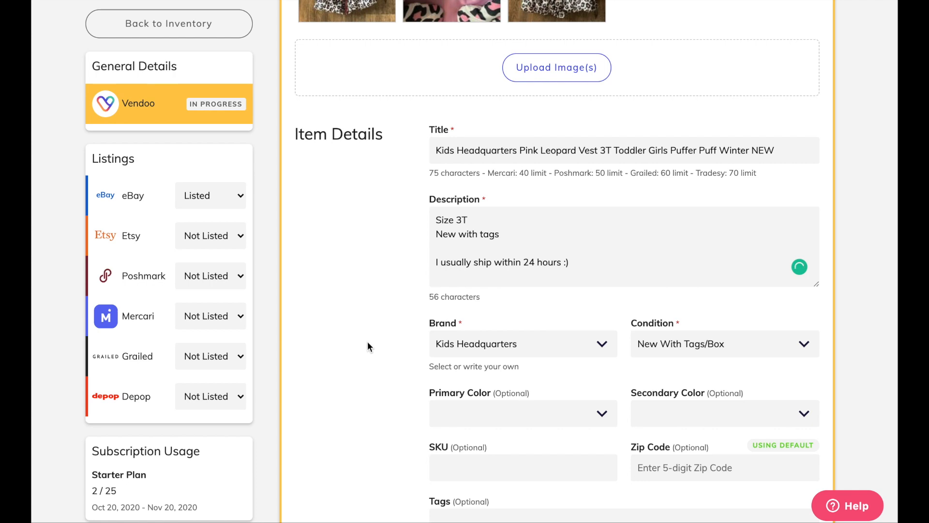
pyautogui.scroll(-4, 368, 342)
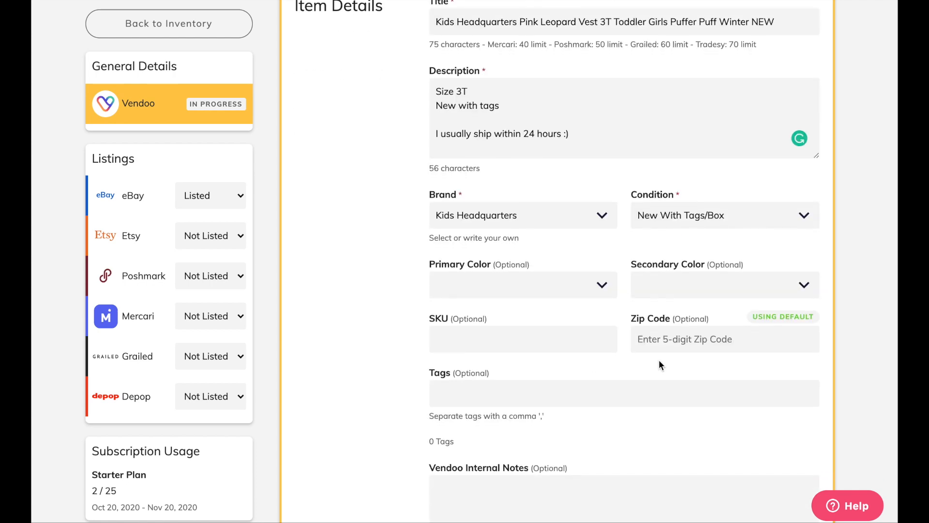
pyautogui.scroll(-15, 614, 386)
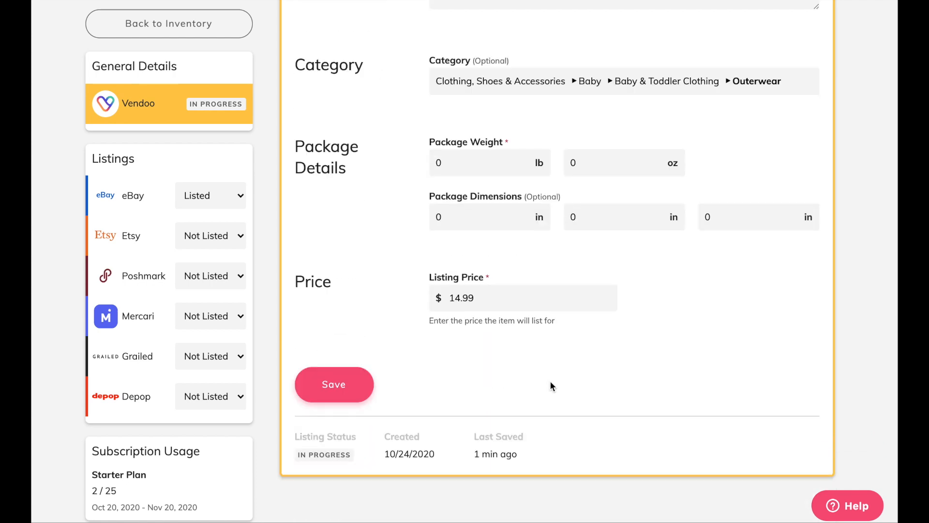
pyautogui.click(332, 390)
# - Shorten the vest's Poshmark title to "Pink Leopard Vest 3T Toddler Girls Puffer Winter"
pyautogui.click(128, 289)
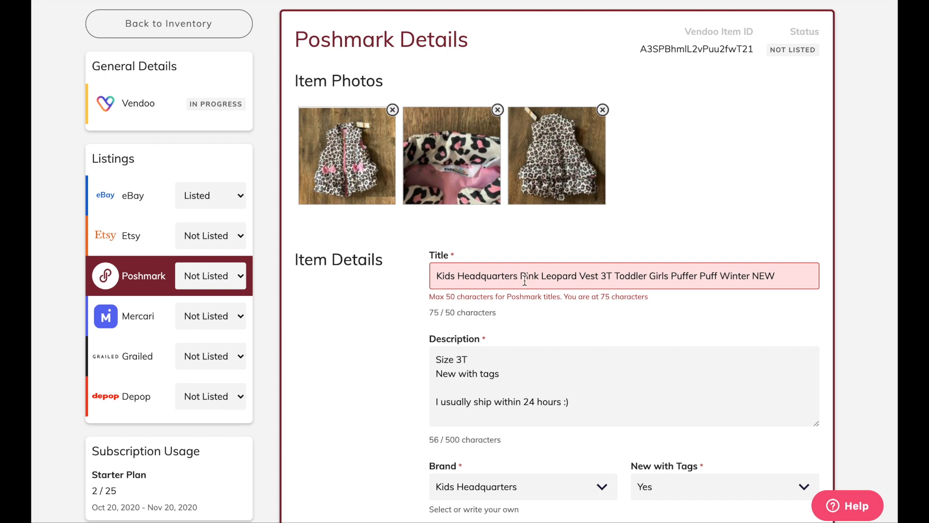
pyautogui.moveTo(520, 276); pyautogui.dragTo(403, 268)
pyautogui.press('BackSpace')
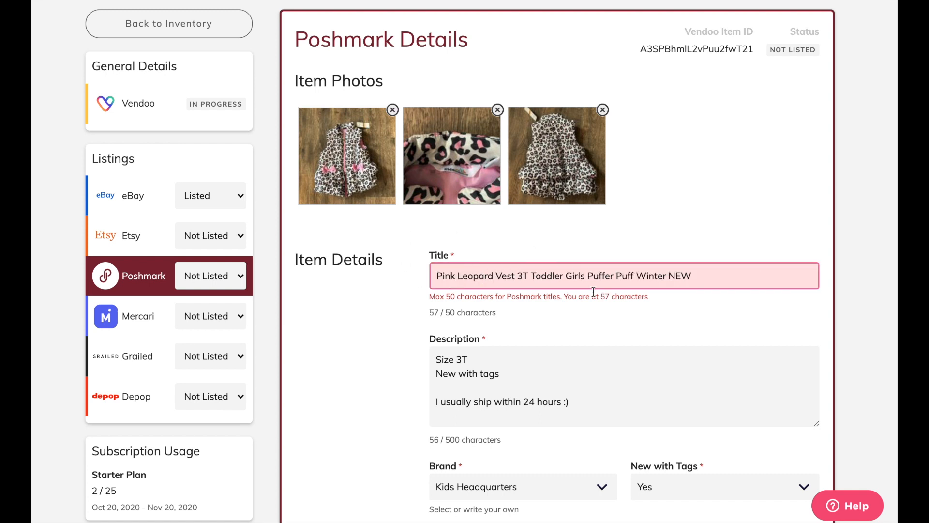
pyautogui.click(613, 276)
pyautogui.moveTo(613, 276); pyautogui.dragTo(697, 276)
pyautogui.press('BackSpace')
pyautogui.write('Winter')
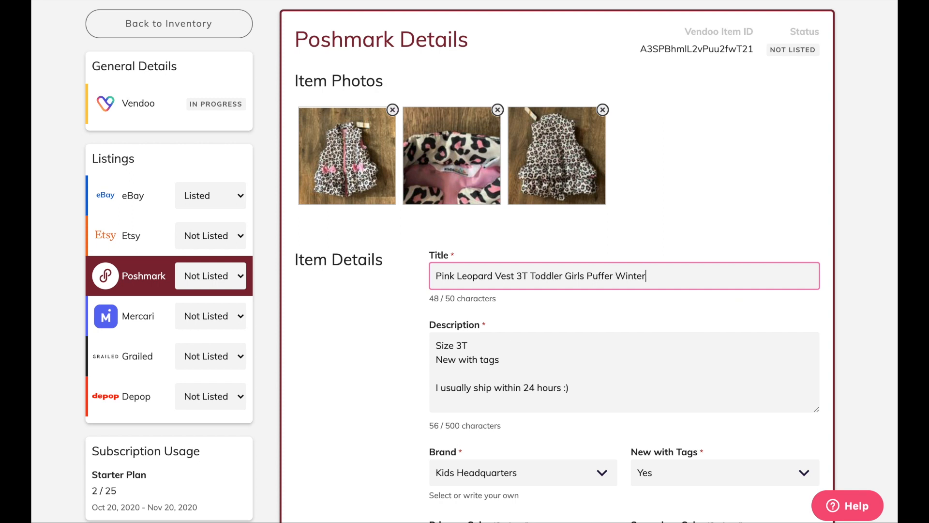
# - Add the line "I love to bundle! Add a few items to a bundle for a great deal." to the end of the Poshmark description
pyautogui.scroll(-1, 615, 356)
pyautogui.click(614, 357)
pyautogui.press('Return')
pyautogui.write('I love to')
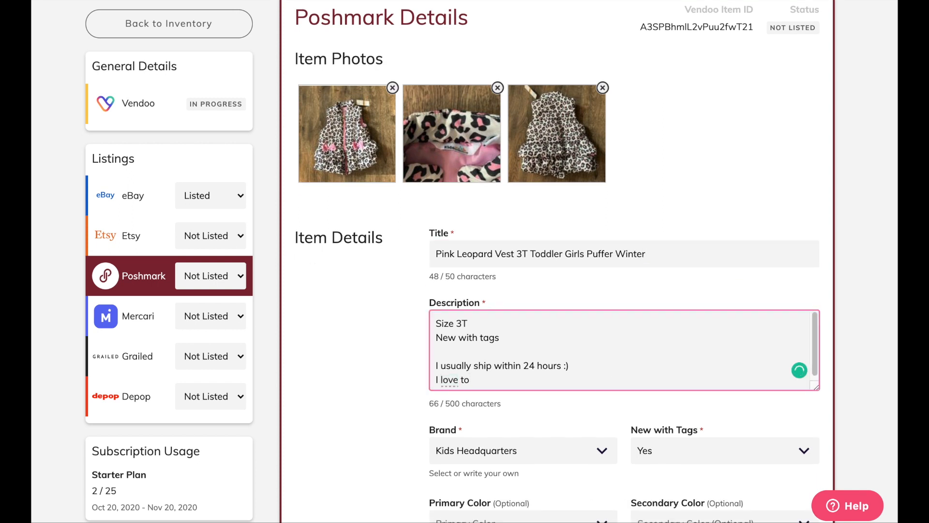
pyautogui.write(' bundle! Add a few item')
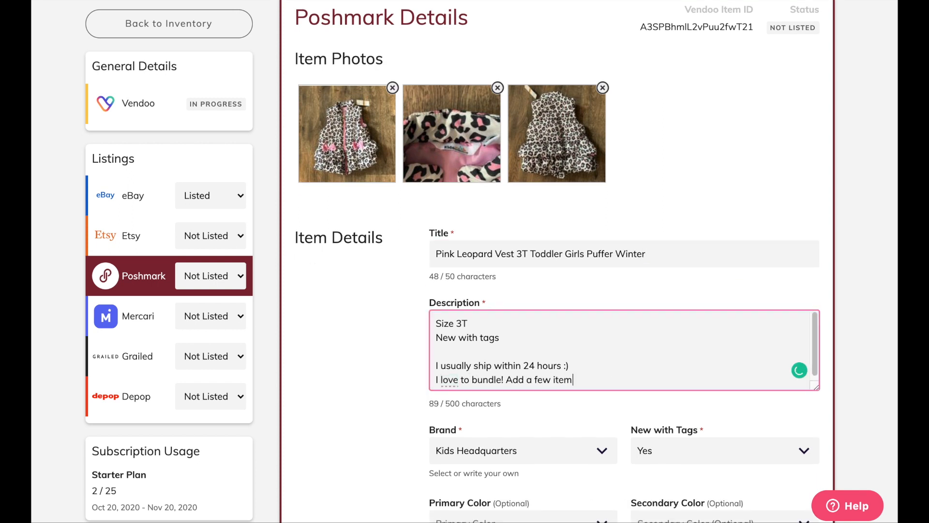
pyautogui.write('s to a bundle for a great deal.')
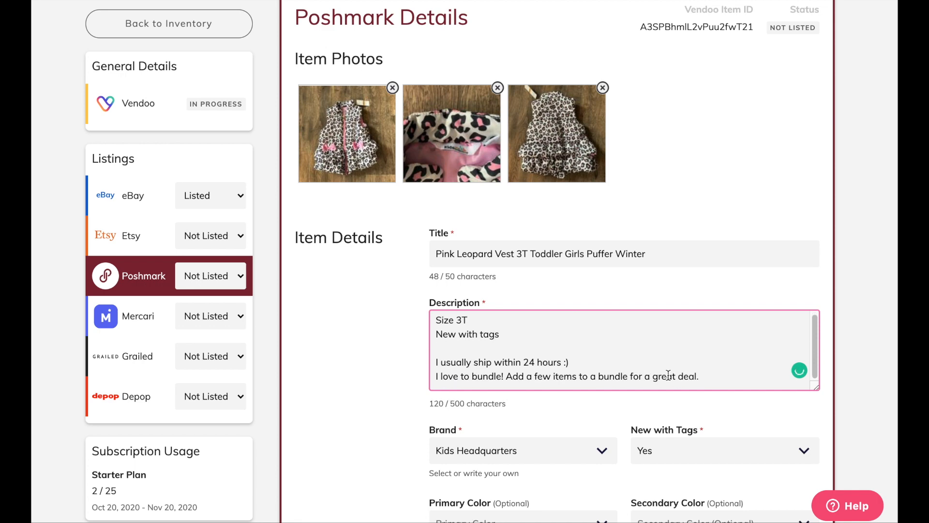
# - Set the Poshmark primary color to Pink and the category to Kids > Jackets & Coats > Vests
pyautogui.scroll(-8, 649, 368)
pyautogui.scroll(2, 630, 314)
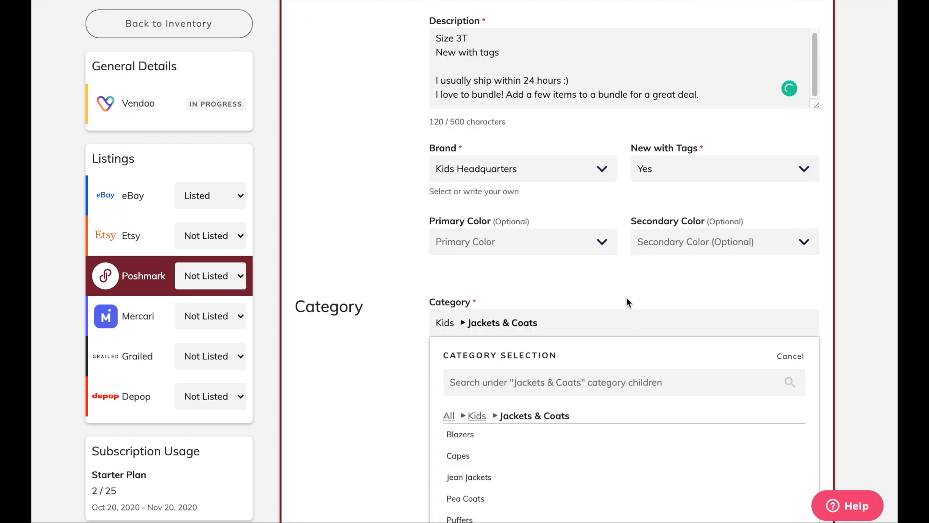
pyautogui.click(595, 242)
pyautogui.scroll(-5, 479, 389)
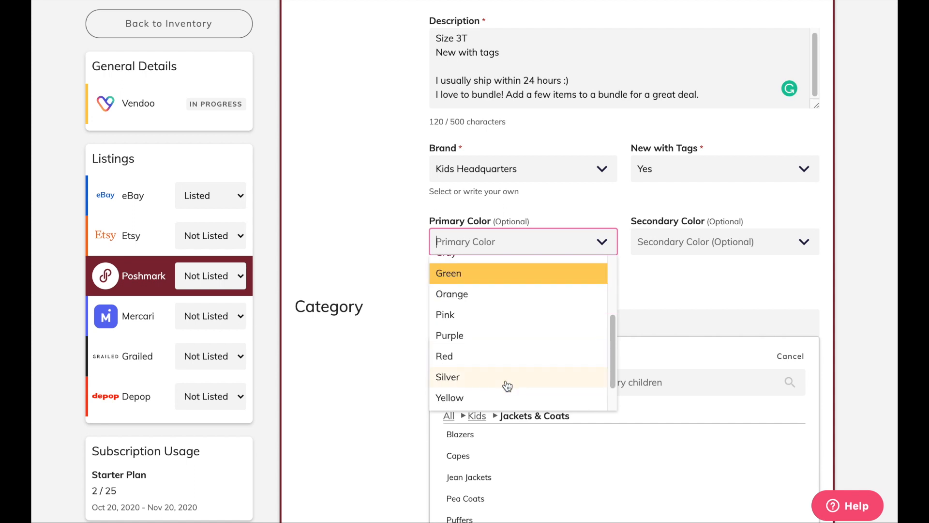
pyautogui.click(500, 315)
pyautogui.scroll(-3, 405, 379)
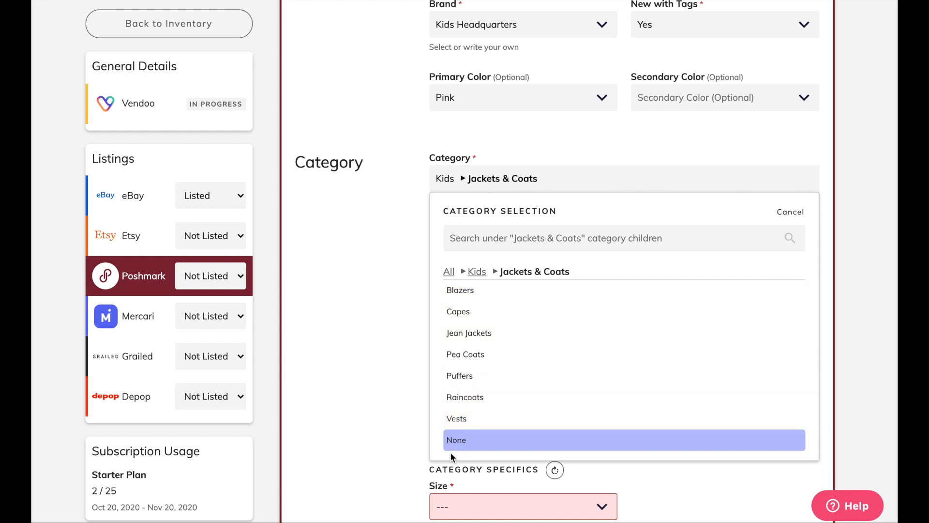
pyautogui.click(459, 419)
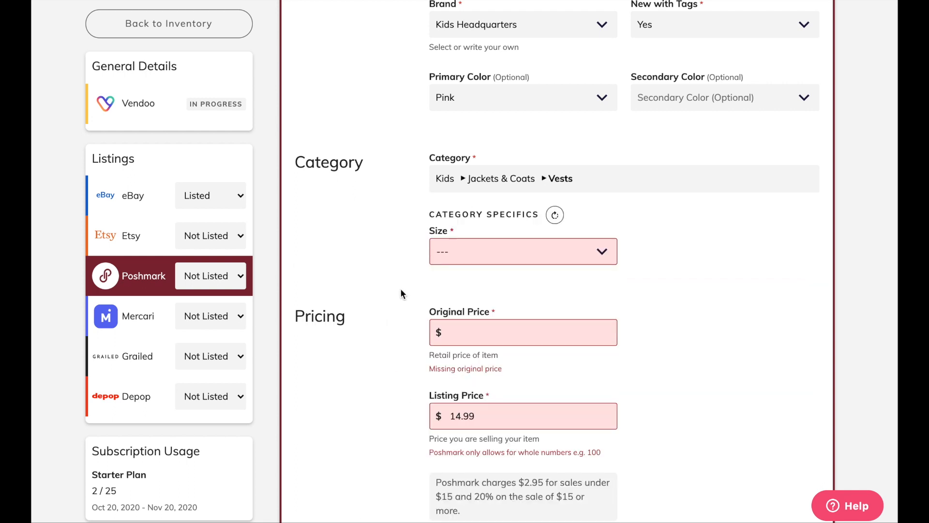
# - Set the Poshmark size to Girls 3T
pyautogui.click(496, 257)
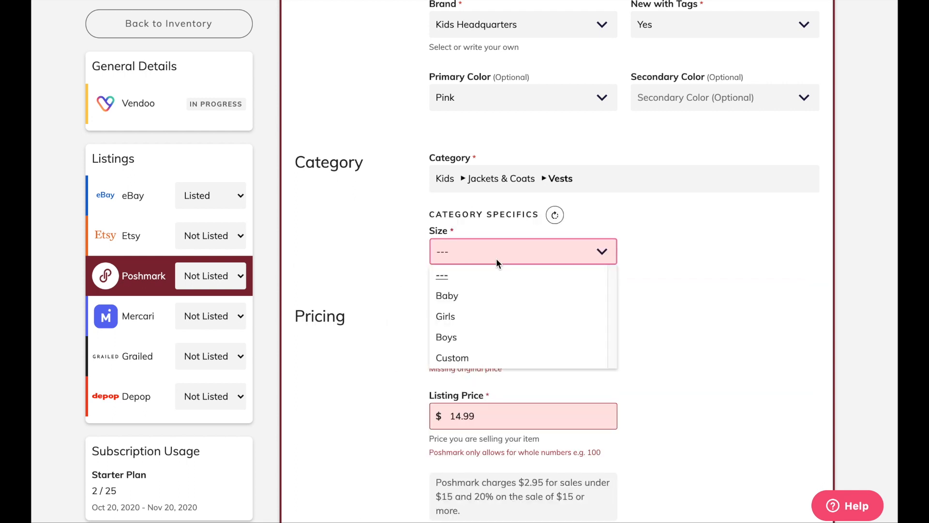
pyautogui.click(474, 317)
pyautogui.click(567, 253)
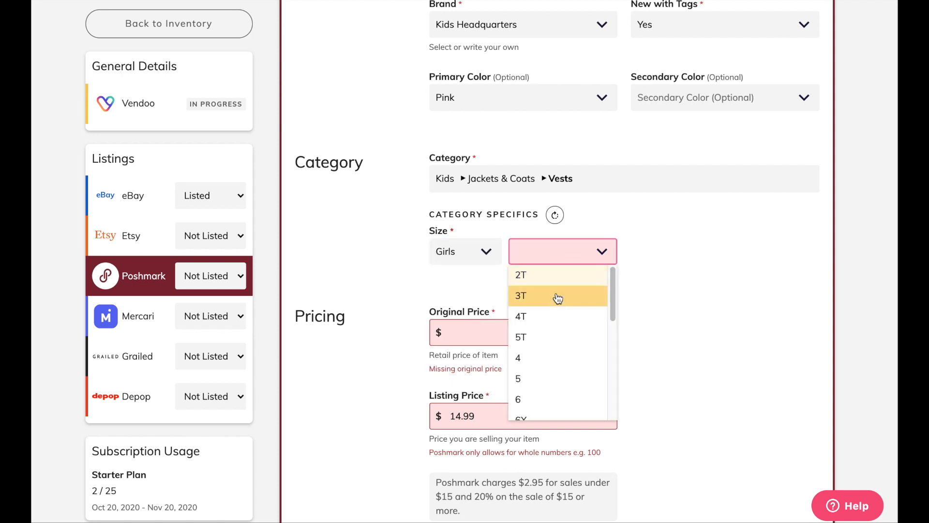
pyautogui.click(521, 292)
# - Set the Poshmark original price to $0 and the listing price to $15
pyautogui.click(518, 332)
pyautogui.write('0')
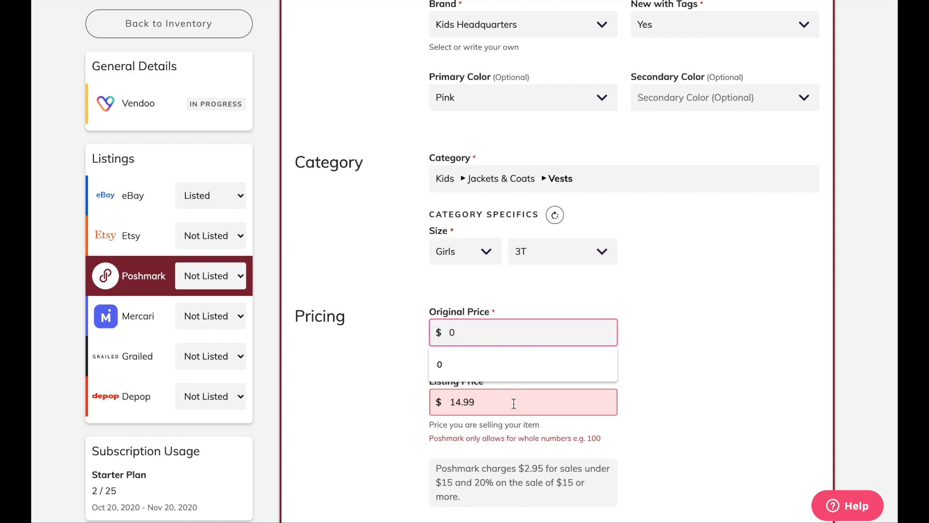
pyautogui.click(687, 417)
pyautogui.click(504, 400)
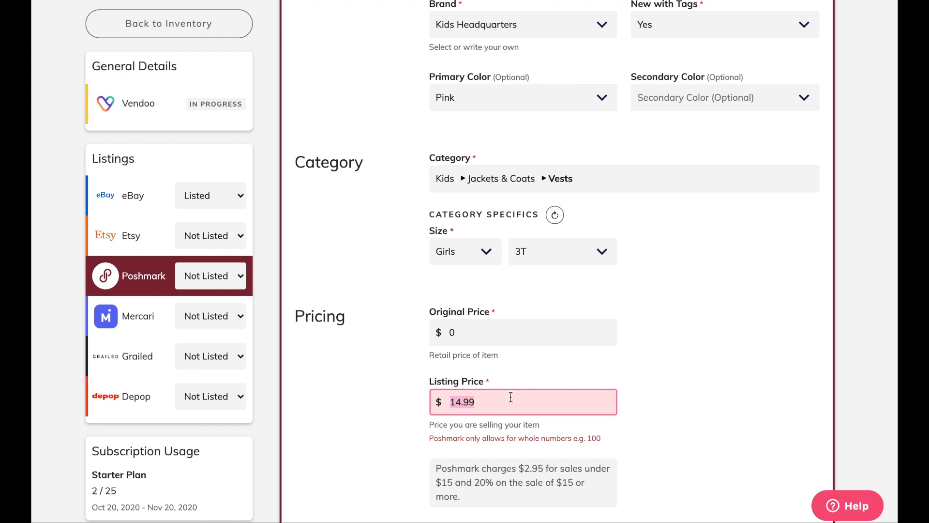
pyautogui.write('15')
pyautogui.click(696, 370)
# - List the vest on Poshmark, leaving the private additional details blank
pyautogui.scroll(-9, 692, 350)
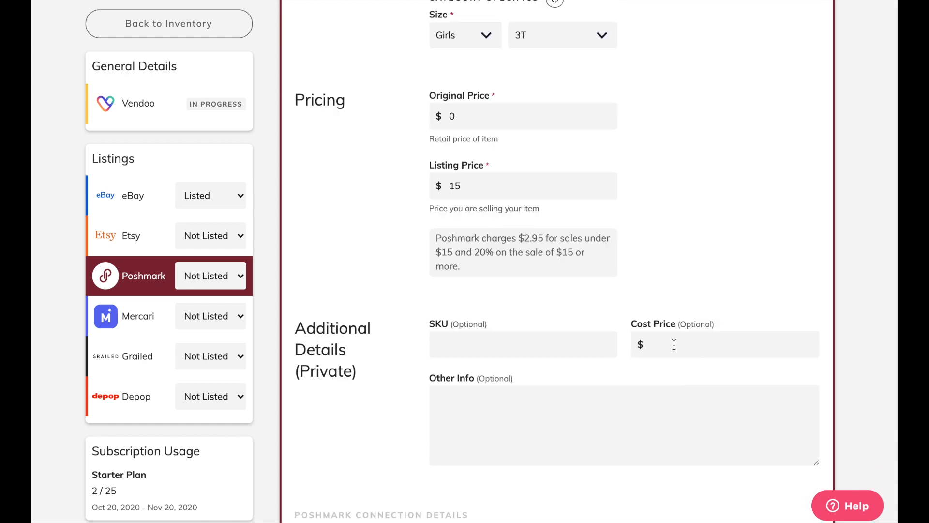
pyautogui.click(688, 431)
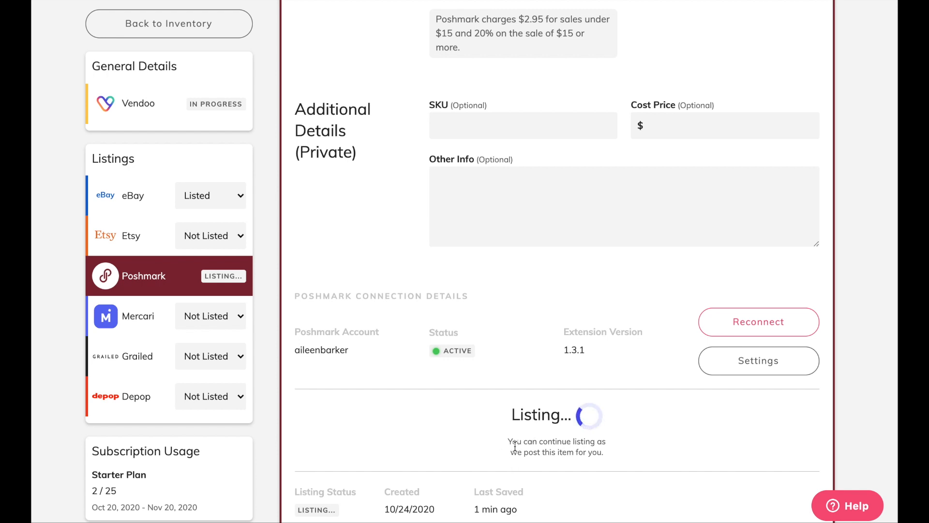
pyautogui.moveTo(509, 442); pyautogui.dragTo(608, 461)
pyautogui.click(647, 460)
# - Shorten the vest's Mercari title to "Pink Leopard Vest 3T Toddler Girls"
pyautogui.click(153, 336)
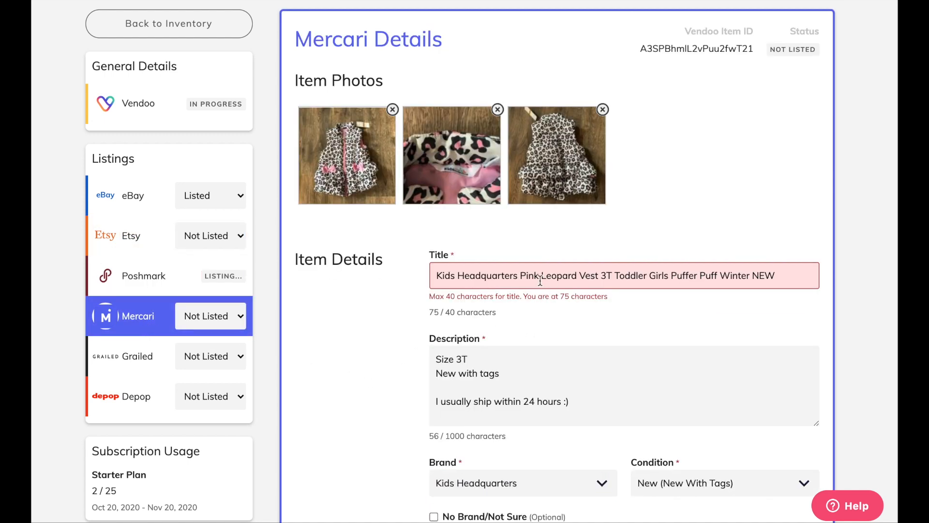
pyautogui.click(518, 275)
pyautogui.moveTo(518, 275); pyautogui.dragTo(410, 274)
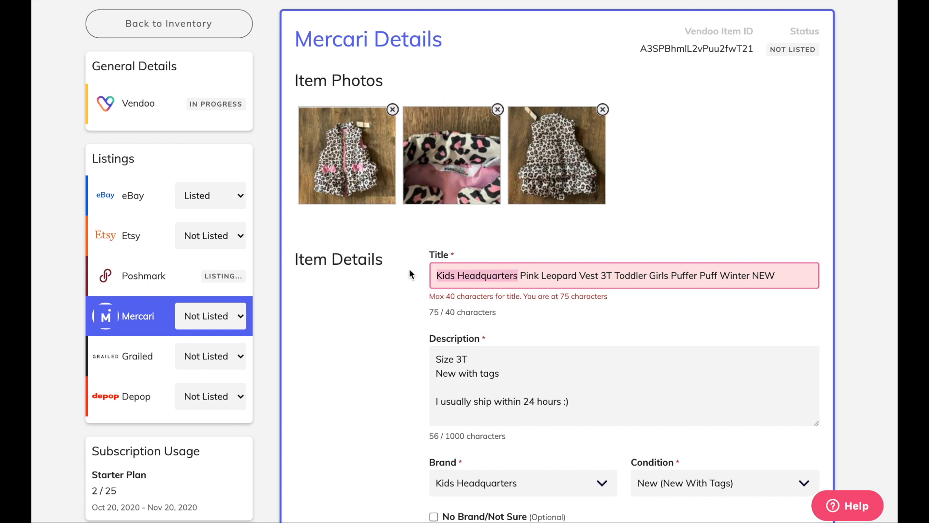
pyautogui.press('BackSpace')
pyautogui.press('Delete')
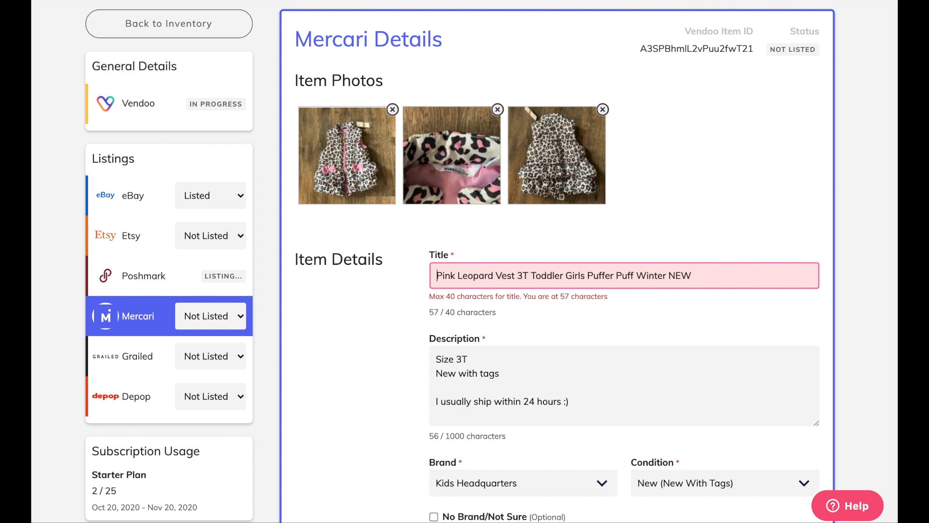
pyautogui.moveTo(723, 275); pyautogui.dragTo(590, 272)
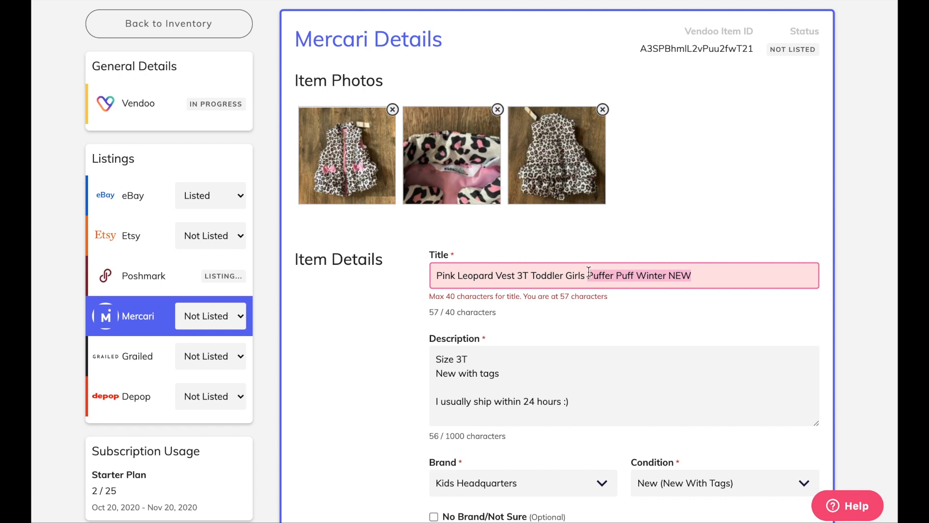
pyautogui.press('BackSpace')
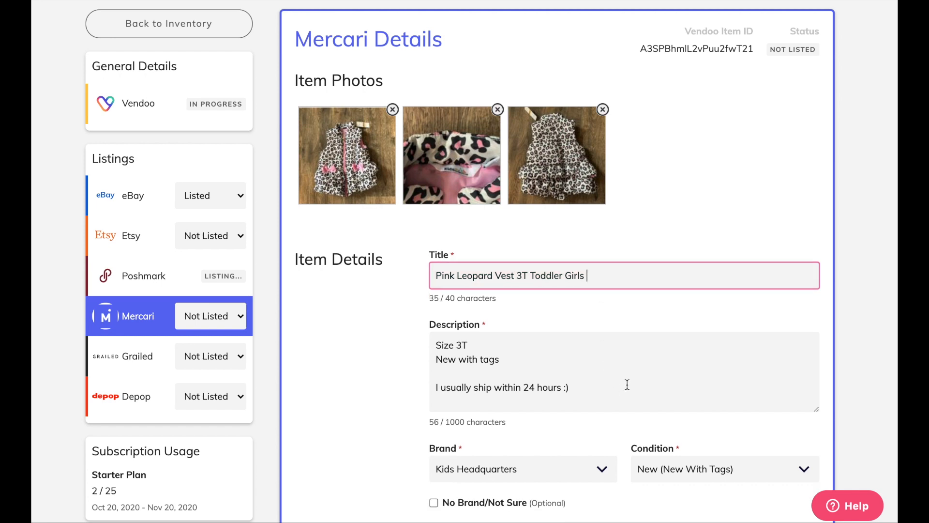
# - Set the vest's Mercari color to Pink and its category to Kids > Girls Coats & Jackets > Girls 2T-5T
pyautogui.scroll(-4, 627, 384)
pyautogui.scroll(-3, 514, 436)
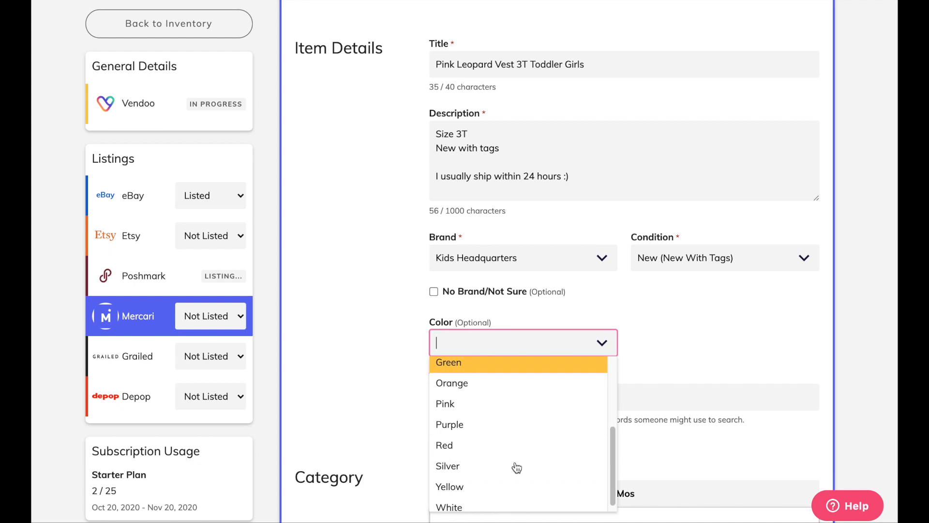
pyautogui.click(506, 417)
pyautogui.scroll(-5, 649, 358)
pyautogui.click(625, 365)
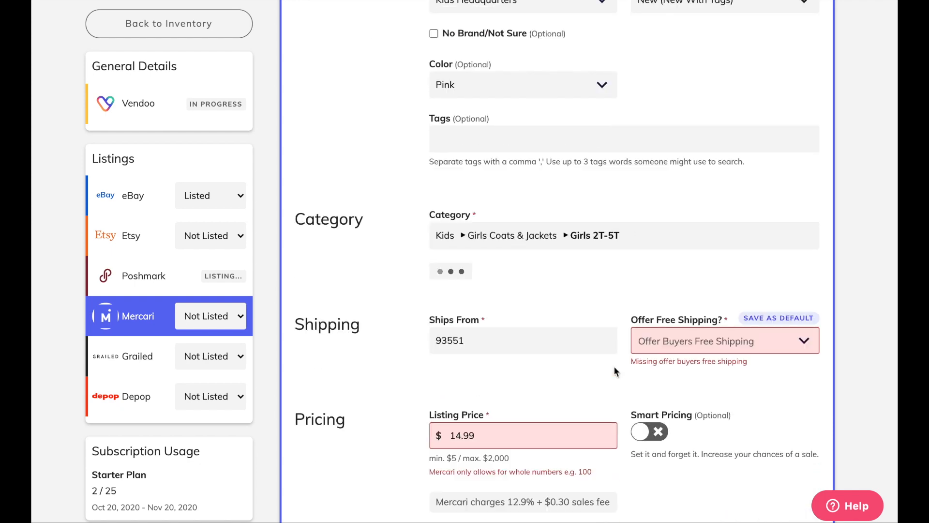
# - Set the vest's Mercari size to 3T
pyautogui.click(493, 305)
pyautogui.click(489, 355)
pyautogui.scroll(-4, 419, 359)
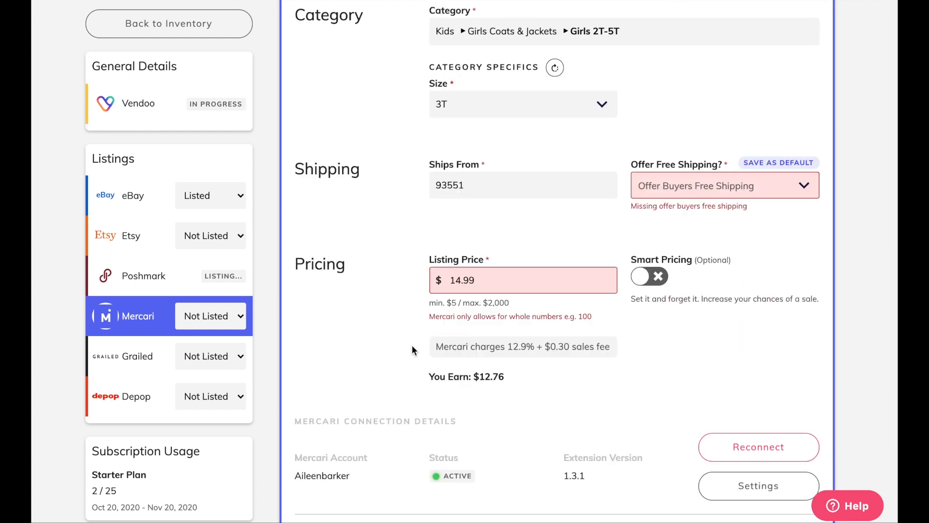
# - Set Mercari free shipping to No and the package weight to 4 oz
pyautogui.click(707, 189)
pyautogui.click(696, 210)
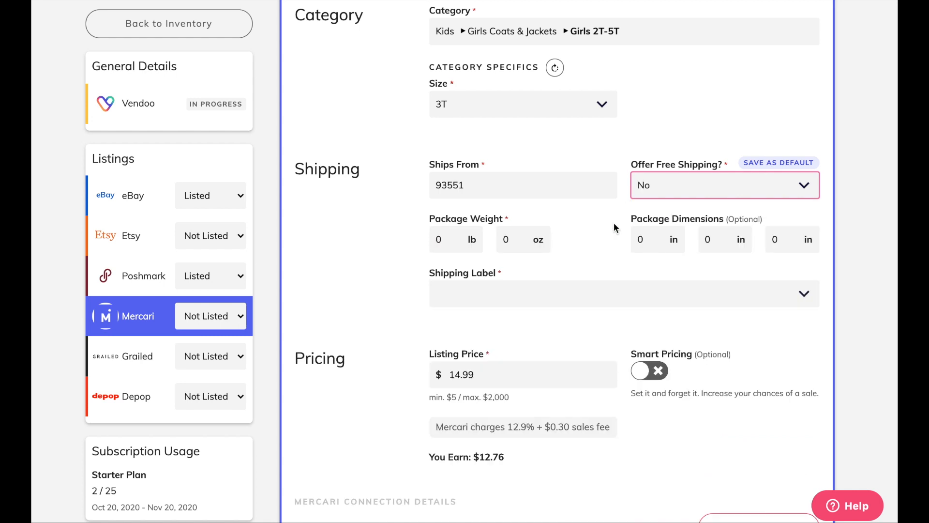
pyautogui.click(526, 237)
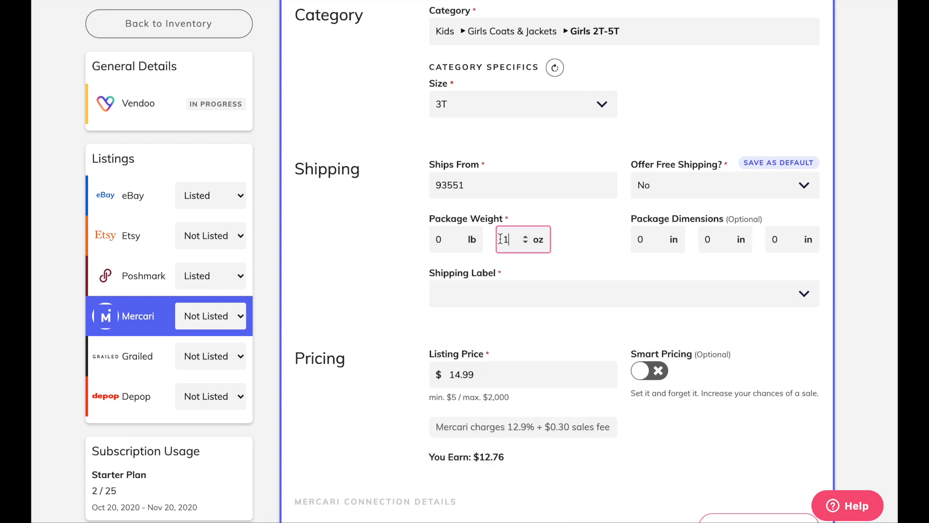
pyautogui.click(525, 238)
pyautogui.click(525, 238)
pyautogui.click(526, 238)
pyautogui.click(593, 255)
# - Choose the USPS 1 - 3 Days $3.49 / 0.25 Lb shipping label and set the Mercari listing price to $15
pyautogui.click(712, 292)
pyautogui.click(544, 316)
pyautogui.scroll(-2, 617, 396)
pyautogui.click(519, 274)
pyautogui.write('15')
# - List the vest on Mercari
pyautogui.click(696, 429)
pyautogui.scroll(-2, 697, 450)
pyautogui.click(693, 462)
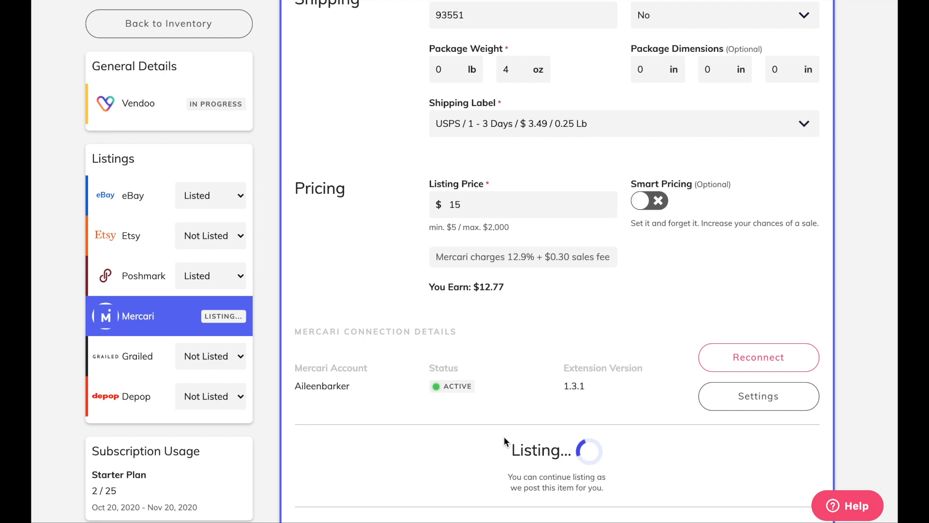
# - Go to the end of the vest's Poshmark details and view the published Poshmark listing
pyautogui.click(144, 276)
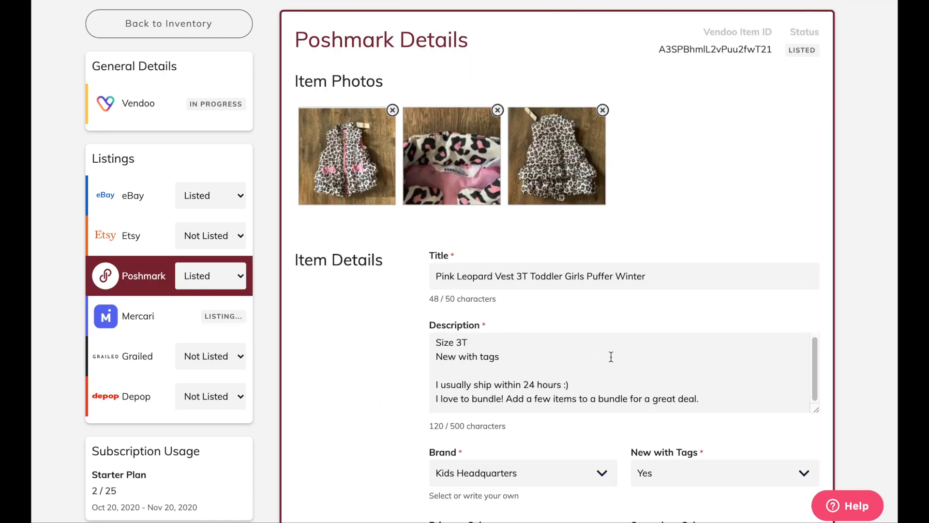
pyautogui.scroll(-15, 813, 363)
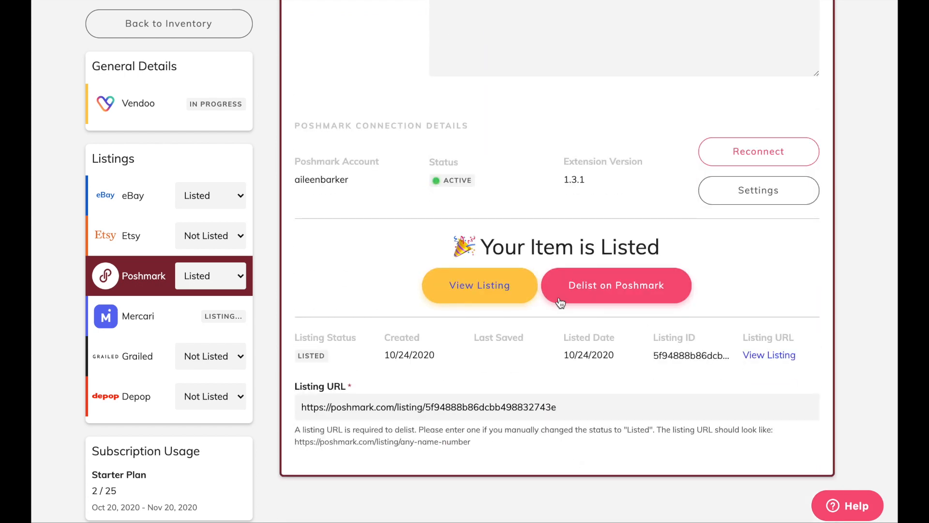
pyautogui.click(486, 296)
pyautogui.scroll(15, 135, 325)
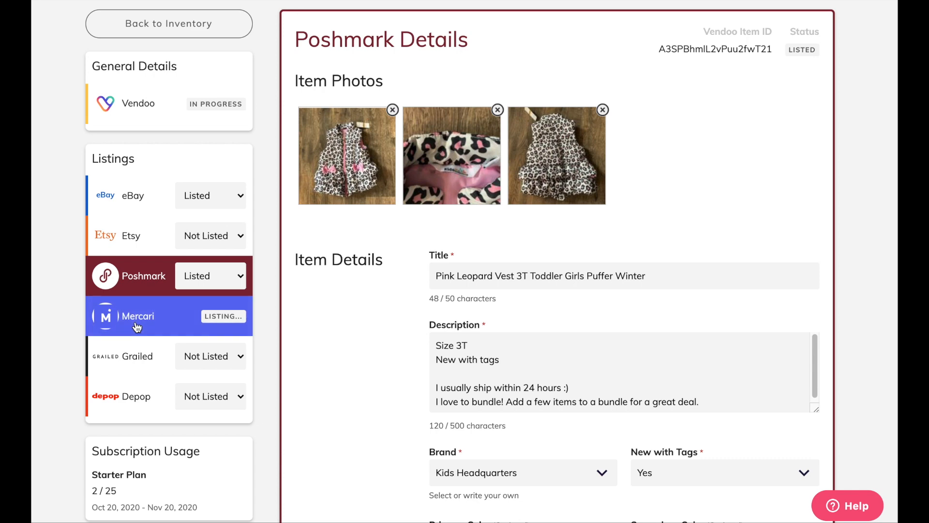
# - Check the vest's Mercari listing status and return to the inventory
pyautogui.click(137, 328)
pyautogui.scroll(-15, 390, 339)
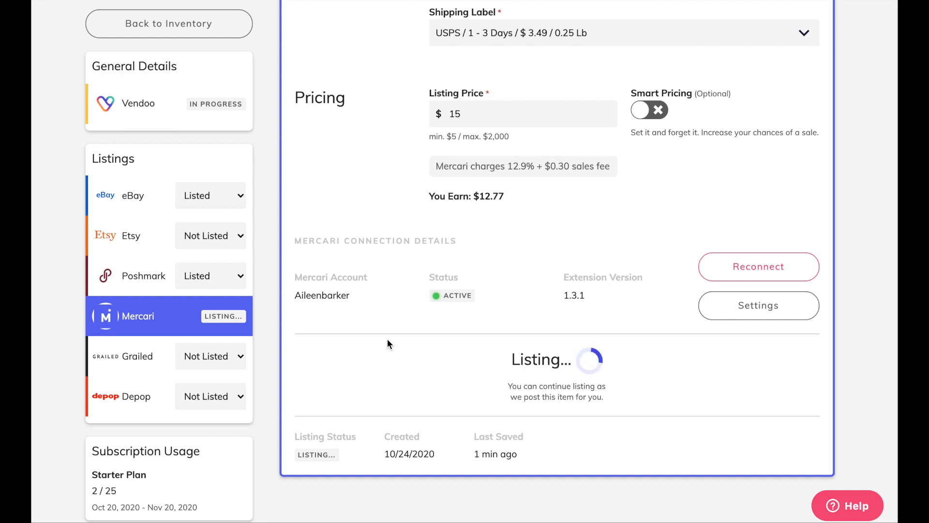
pyautogui.click(457, 411)
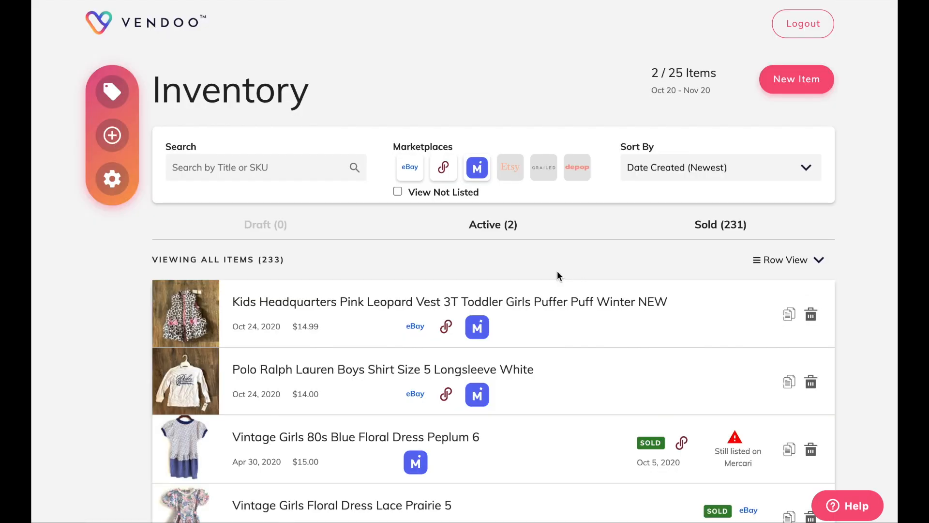
# - Open the subscription details in the account settings and highlight the item usage
pyautogui.click(111, 179)
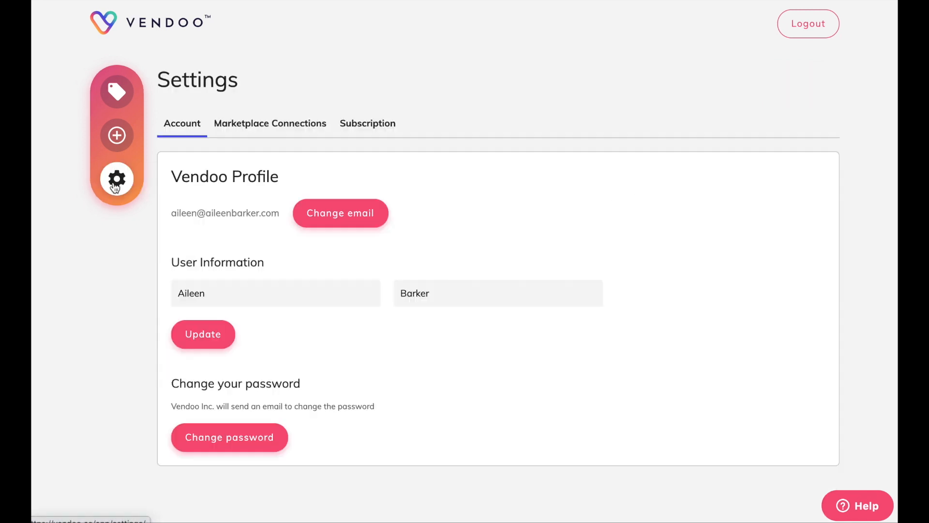
pyautogui.click(364, 120)
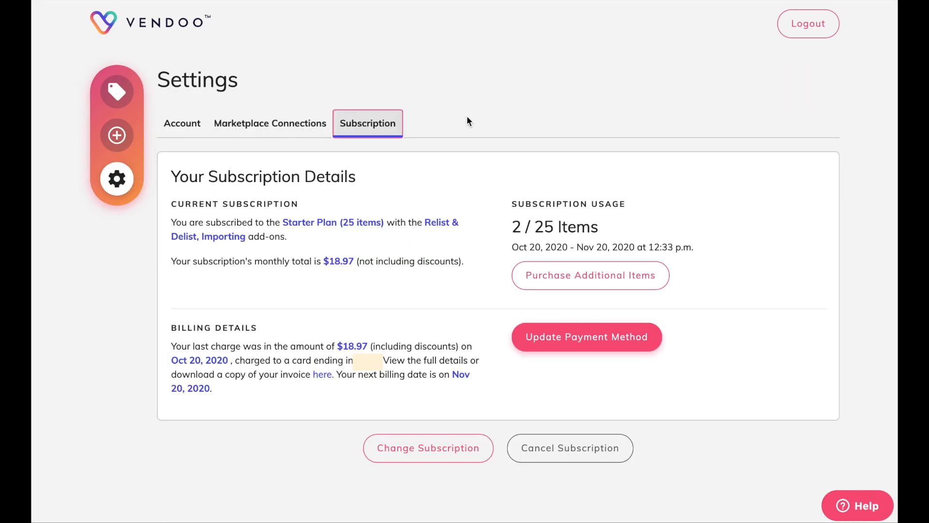
pyautogui.moveTo(512, 230); pyautogui.dragTo(611, 234)
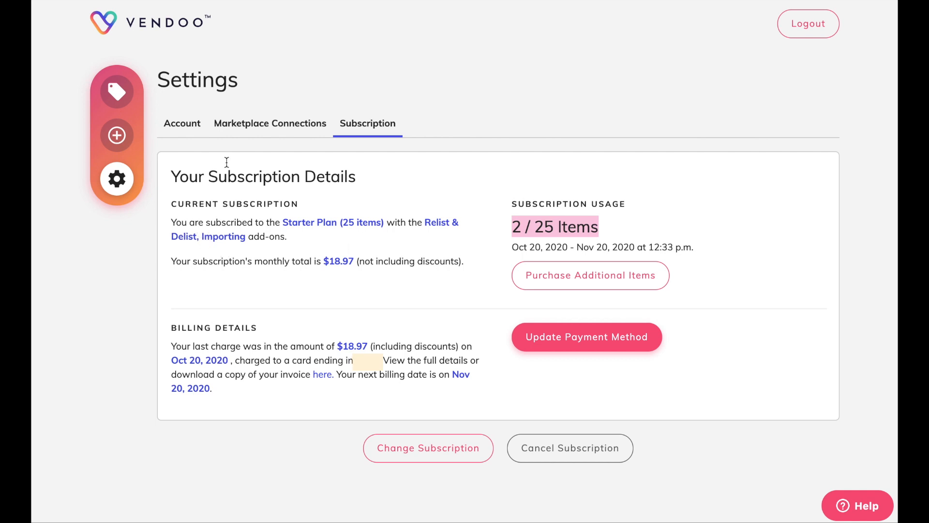
# - Open the pink leopard vest from the inventory and check its Mercari listing status and delisting option
pyautogui.click(114, 95)
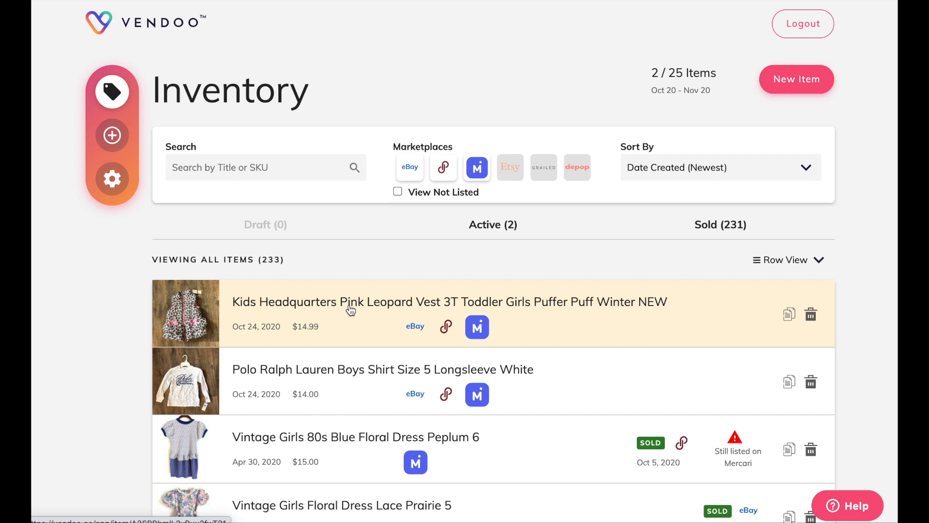
pyautogui.click(348, 307)
pyautogui.click(129, 371)
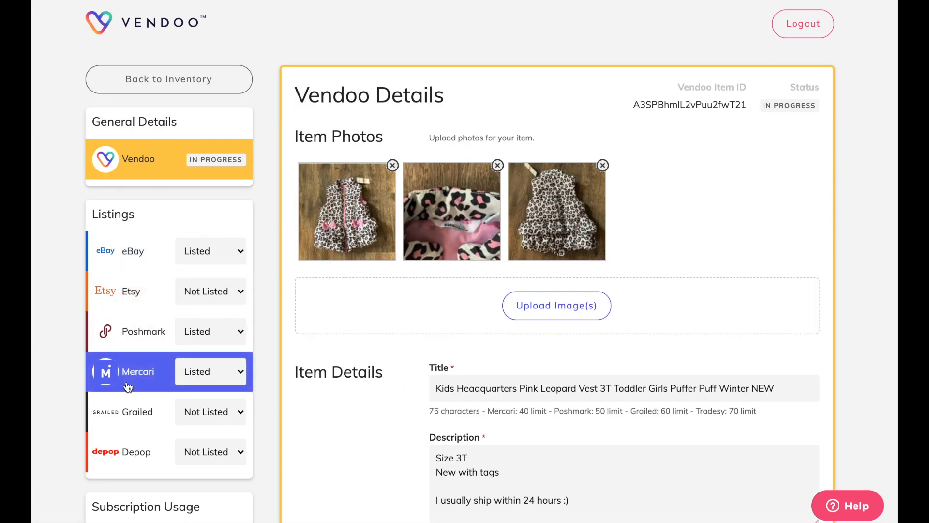
pyautogui.scroll(-15, 399, 394)
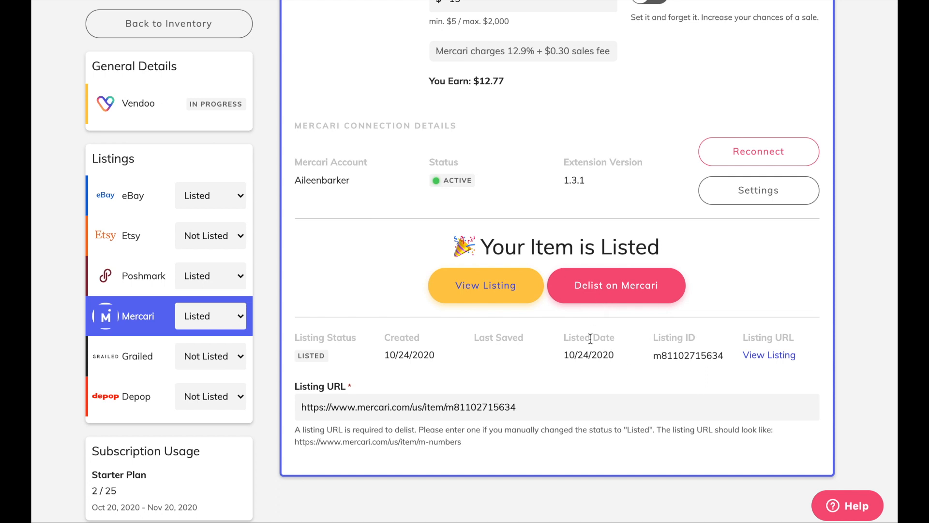
# - Check the listing status and delisting options in the vest's Poshmark and eBay details
pyautogui.click(129, 285)
pyautogui.scroll(-15, 581, 364)
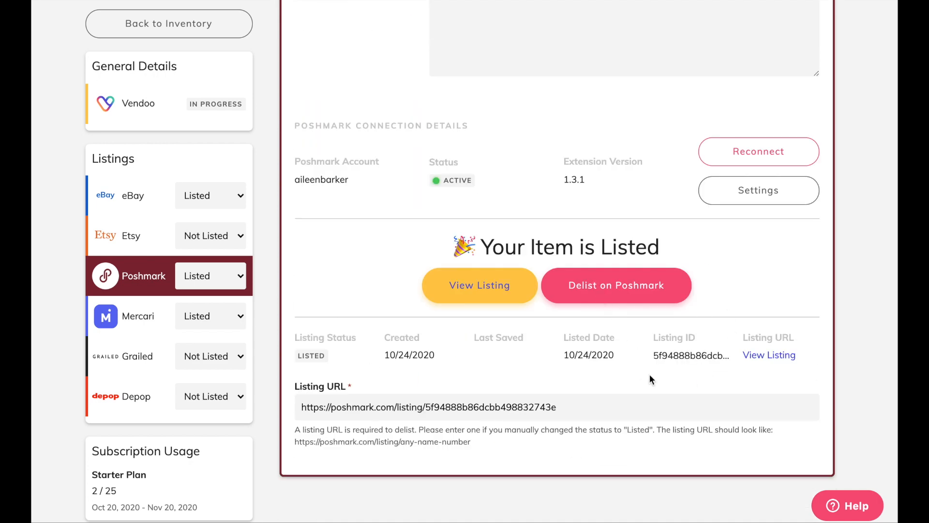
pyautogui.click(102, 207)
pyautogui.scroll(-10, 645, 377)
pyautogui.scroll(-15, 647, 379)
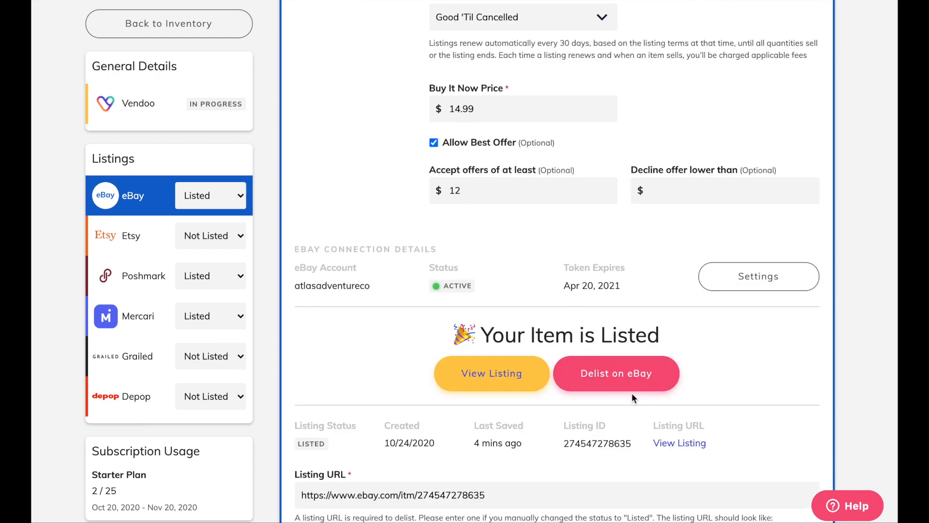
pyautogui.scroll(2, 632, 398)
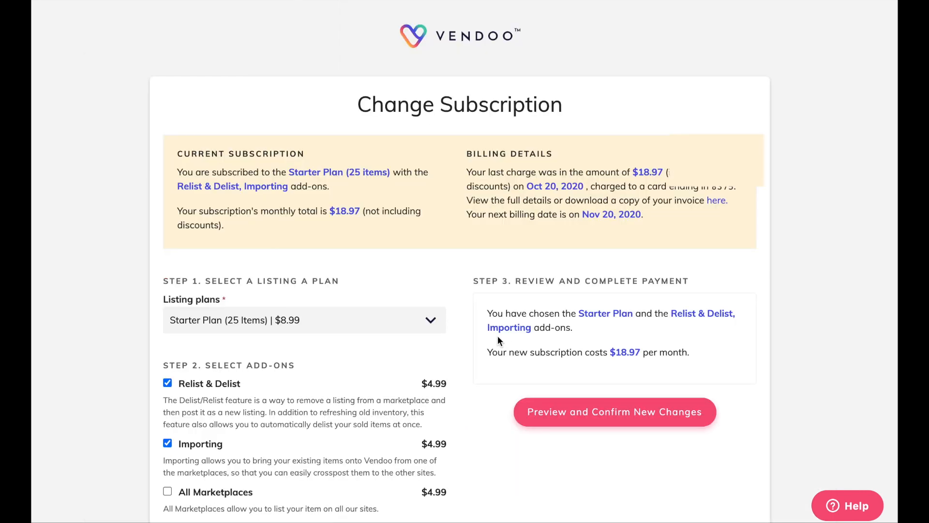
# - Review the available listing plans and add-ons for changing the subscription, keeping the Starter Plan
pyautogui.scroll(-1, 498, 335)
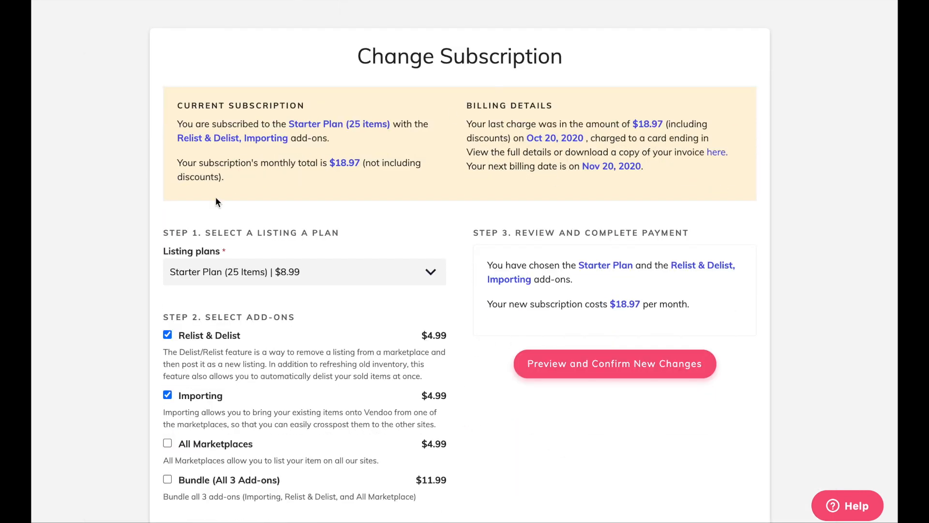
pyautogui.click(311, 281)
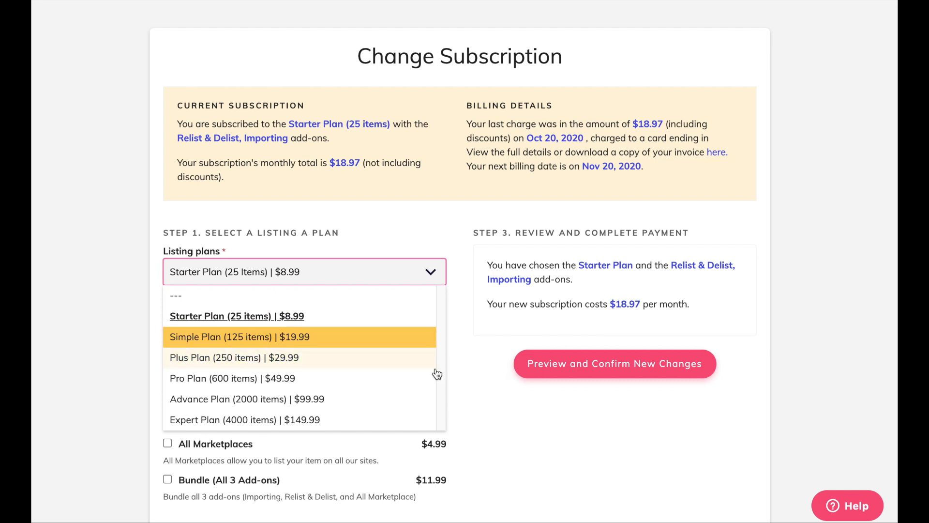
pyautogui.click(488, 379)
pyautogui.scroll(-1, 458, 359)
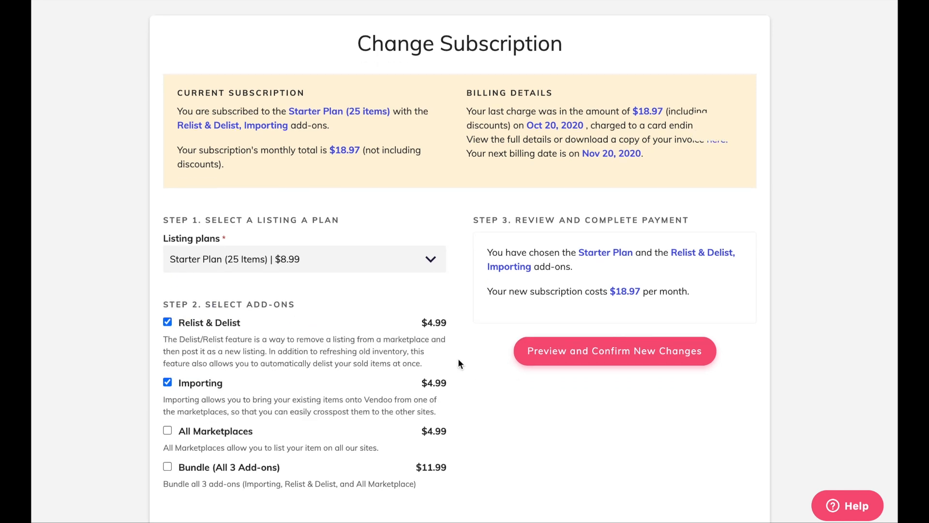